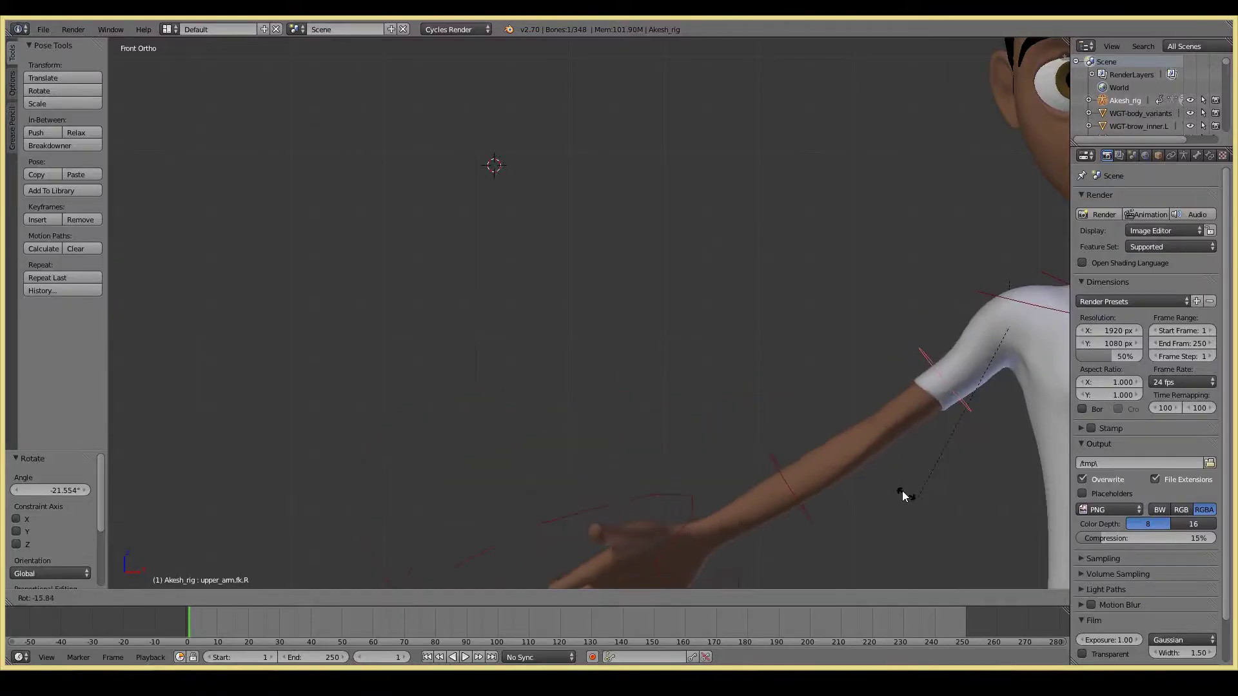
Rotate the right FK forearm and upper arm upward so the arm rises.
key("r")
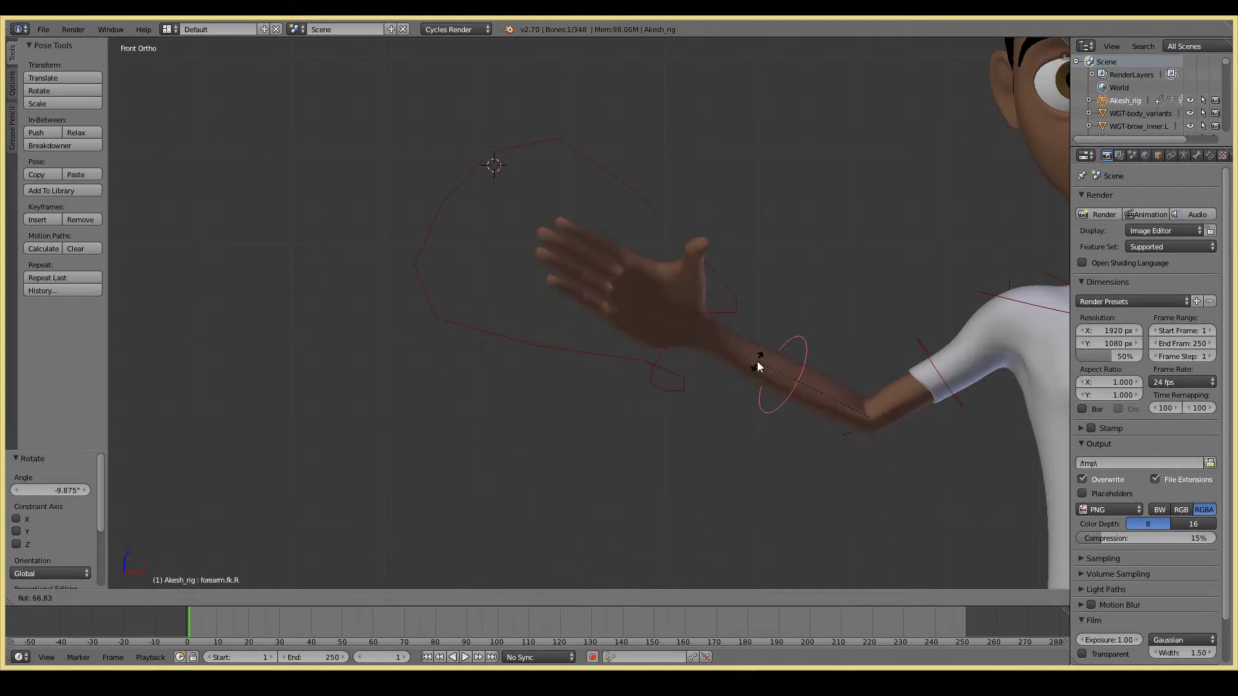
left_click(761, 359)
right_click(943, 400)
key("r")
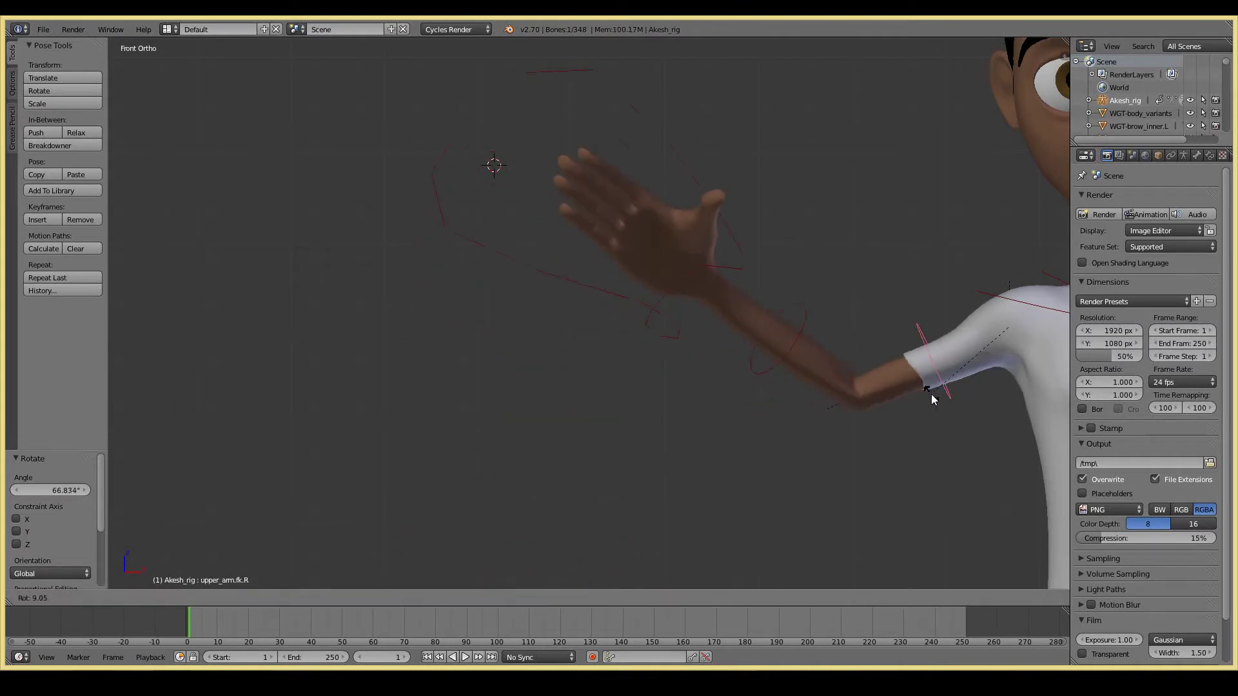
left_click(916, 394)
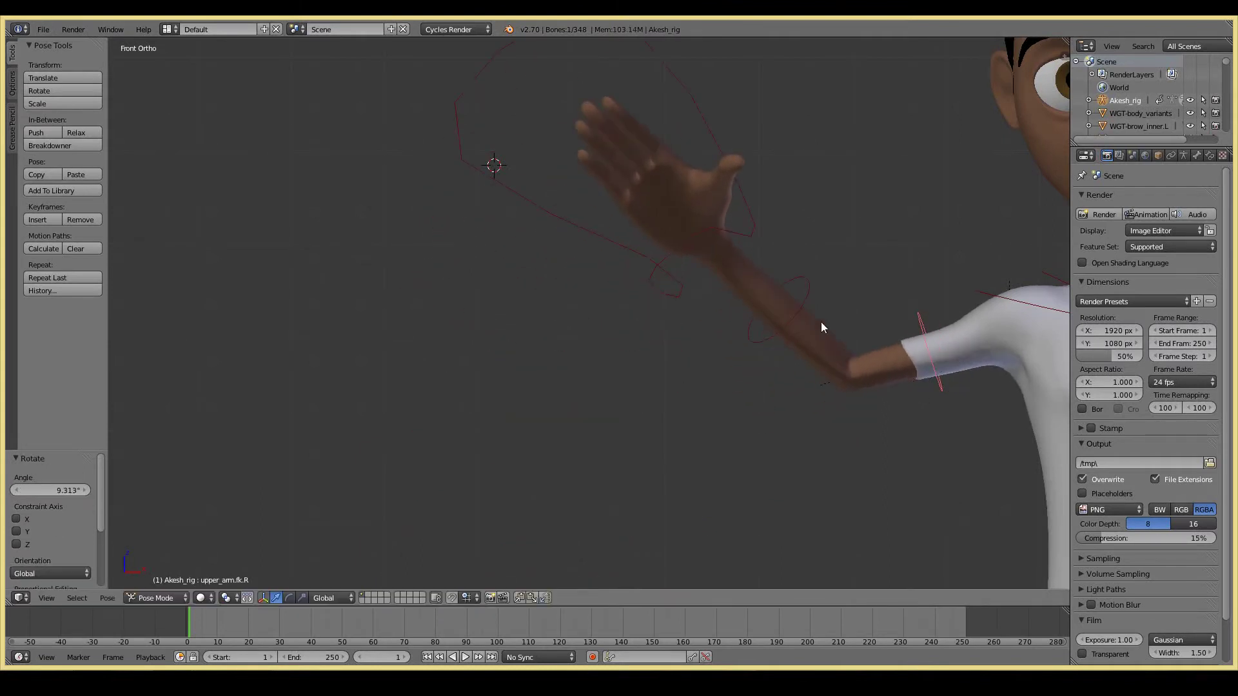
right_click(811, 304)
key("r")
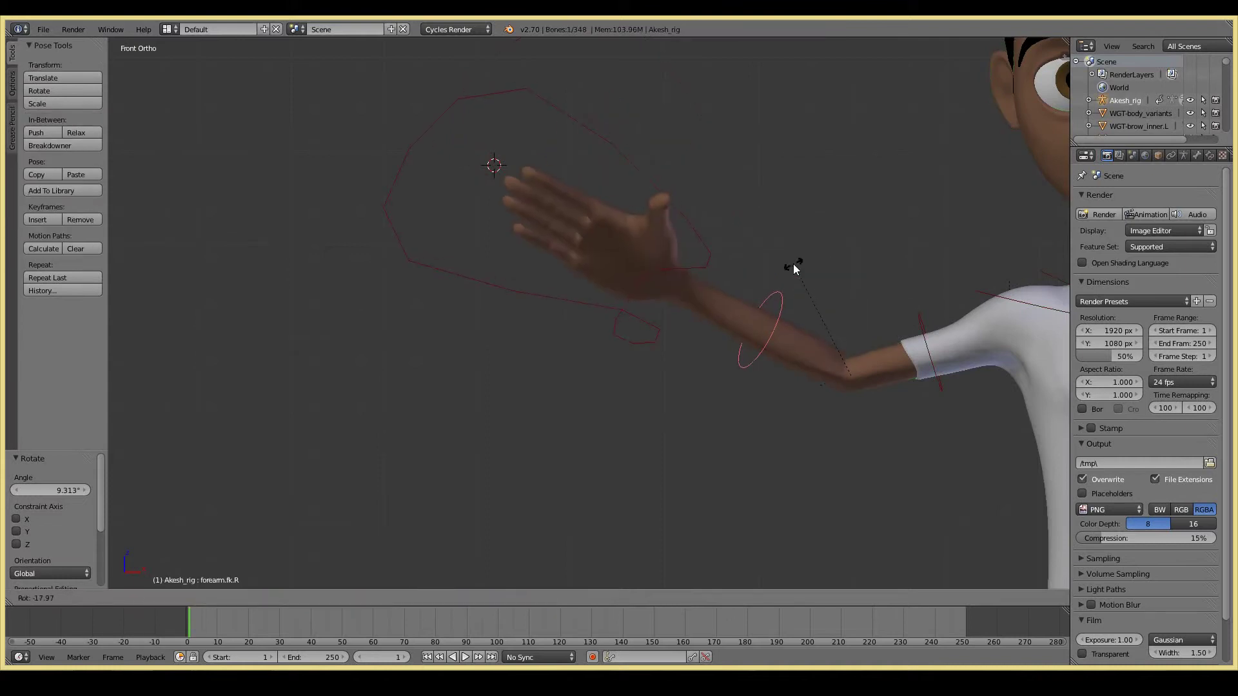
left_click(798, 264)
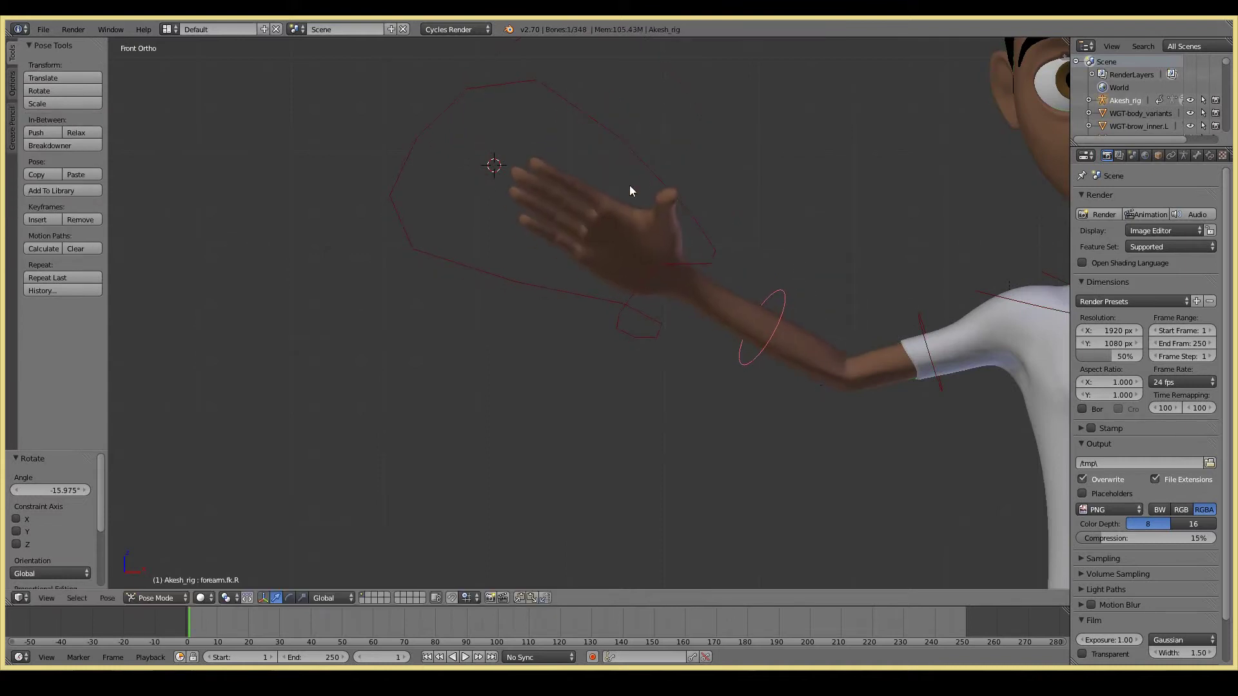
Tilt hand.fk.R upward into an open palm and slightly adjust the forearm rotation.
right_click(651, 177)
key("r")
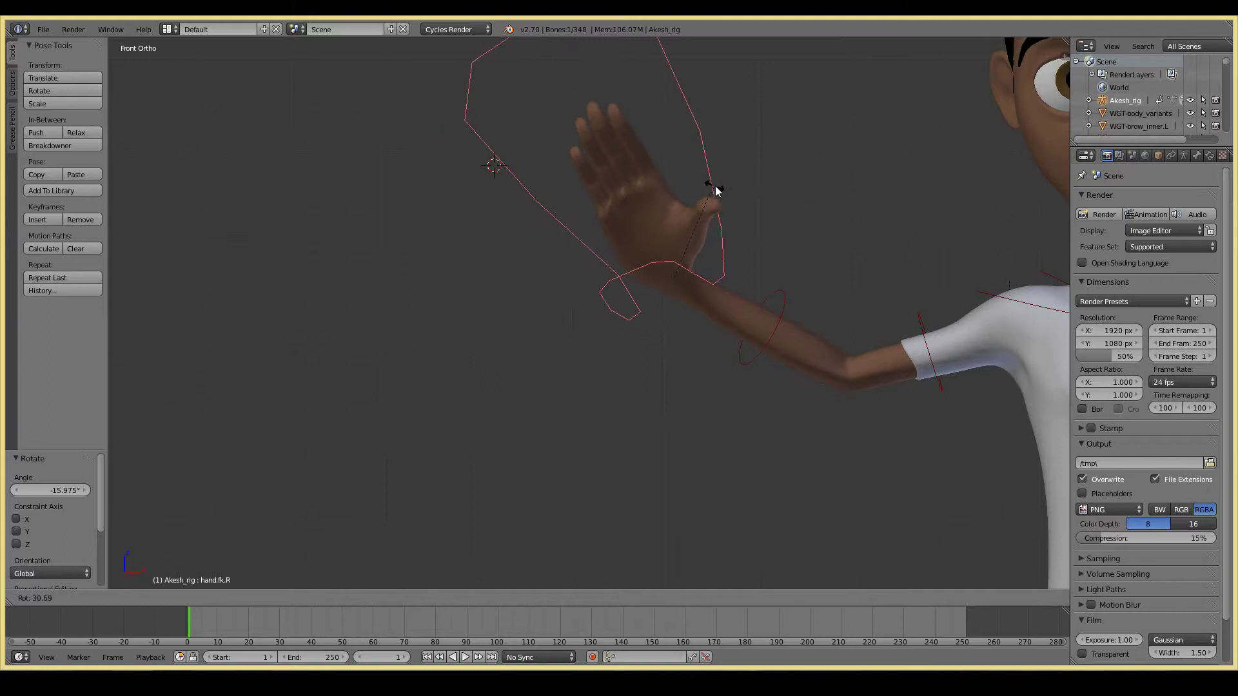
left_click(716, 191)
right_click(774, 332)
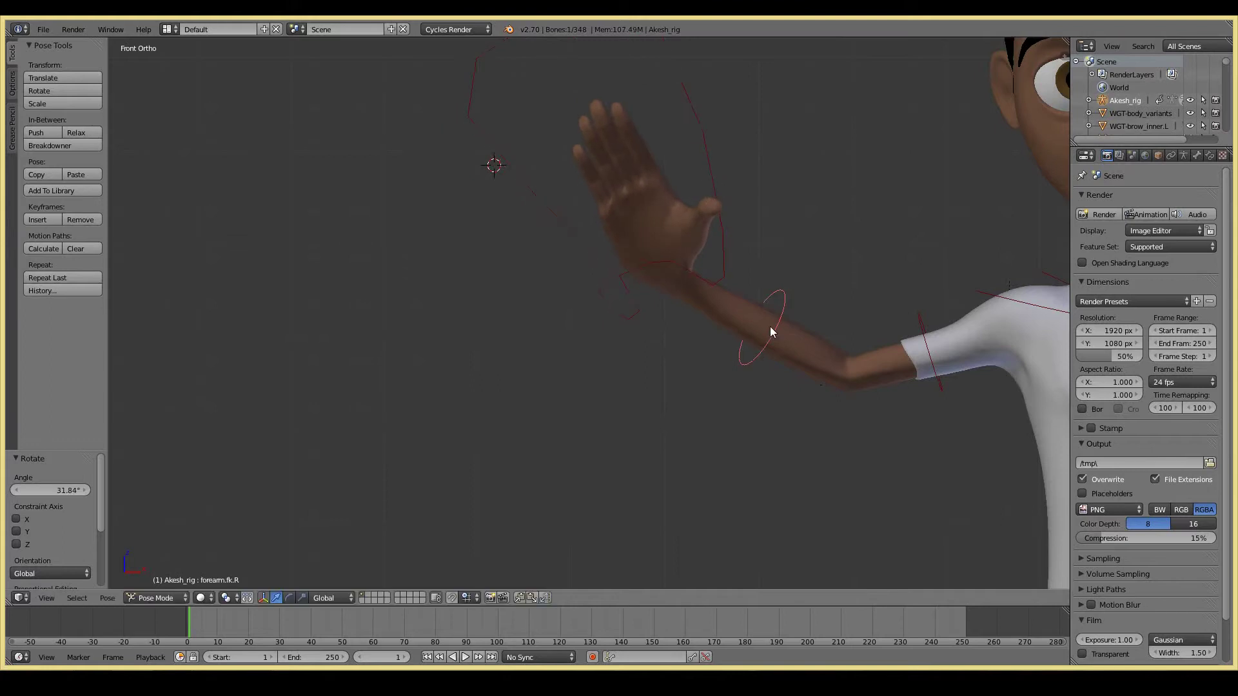
key("r")
left_click(855, 265)
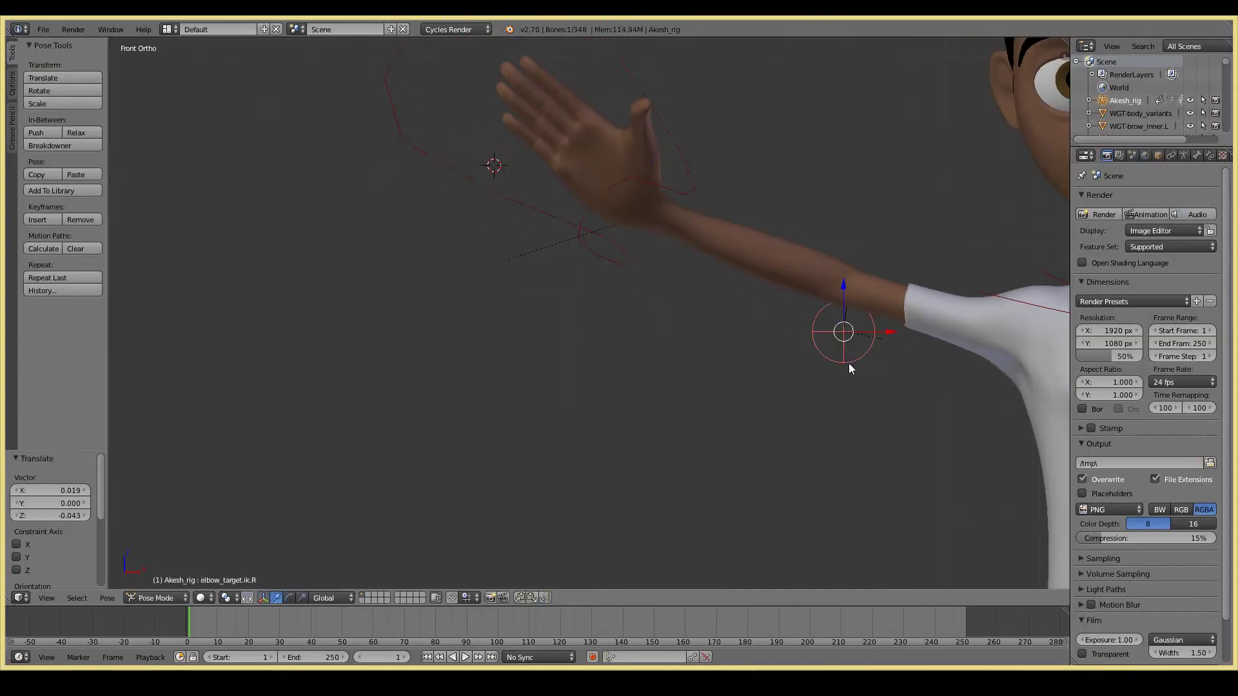
Move elbow_target.ik.R, then move and rotate hand.ik.R until the hand stands upright beside the head.
key("g")
left_click(657, 204)
right_click(698, 139)
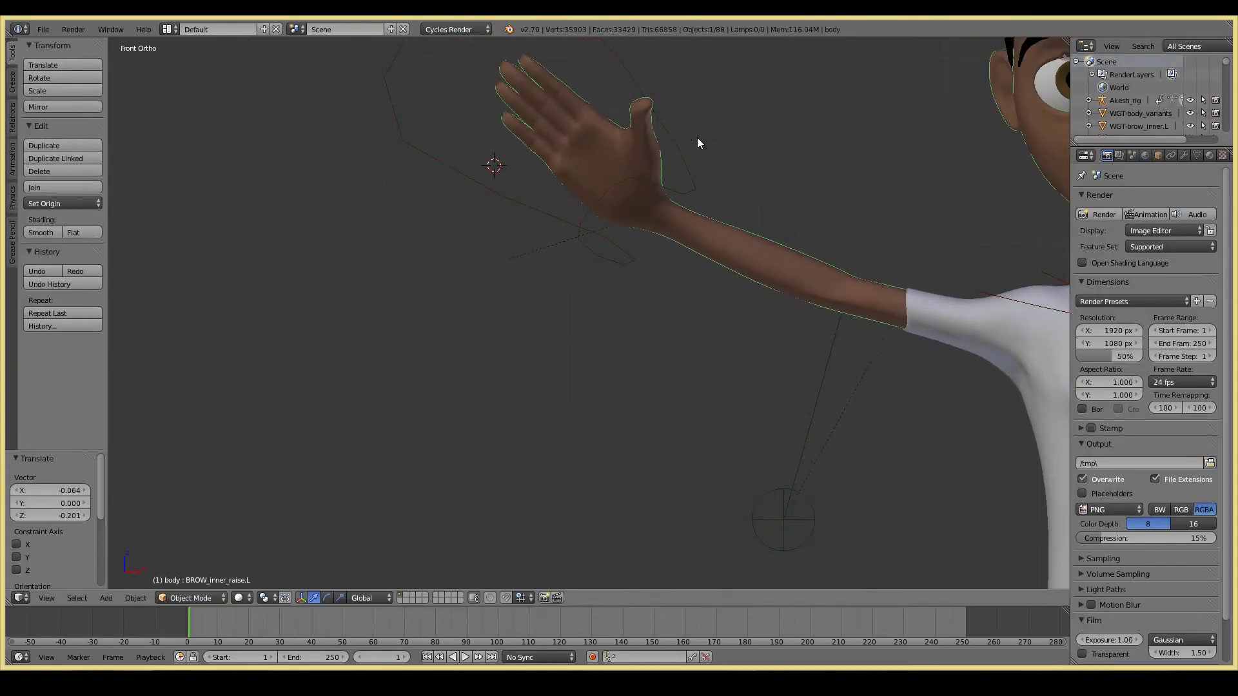
key("r")
left_click(670, 183)
key("g")
left_click(691, 219)
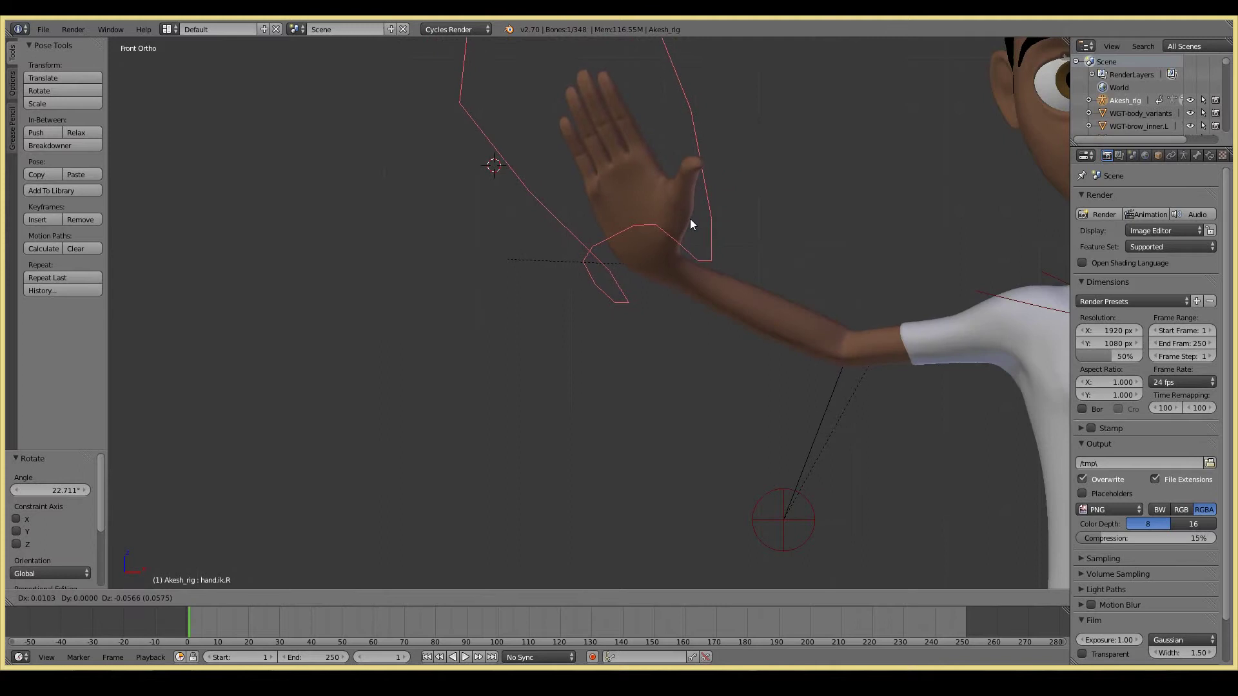
key("r")
left_click(710, 164)
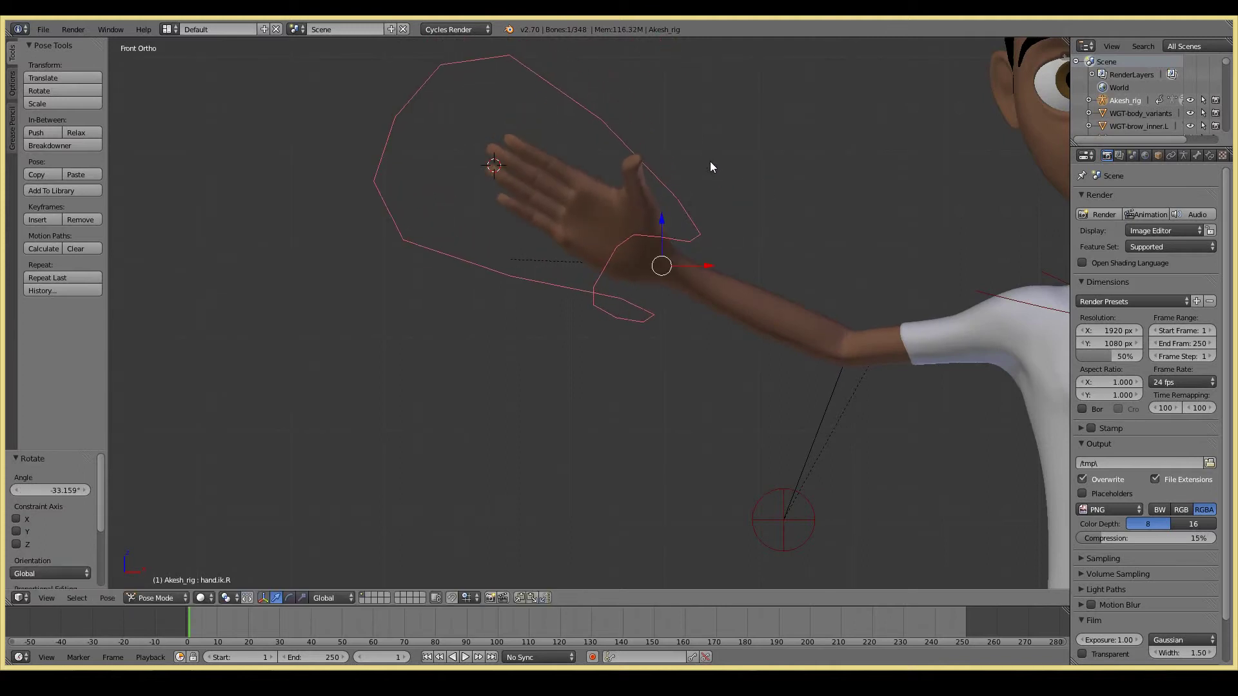
key("g")
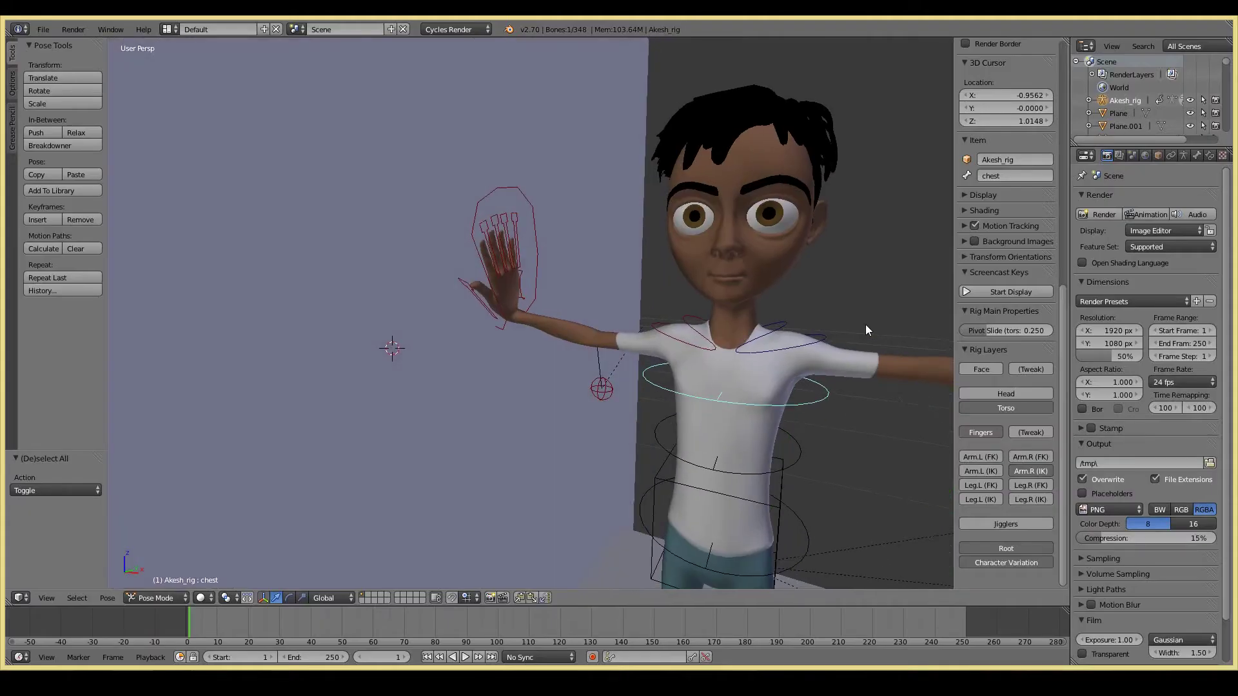
Tilt the upper body with the chest control and start moving the torso control.
key("r")
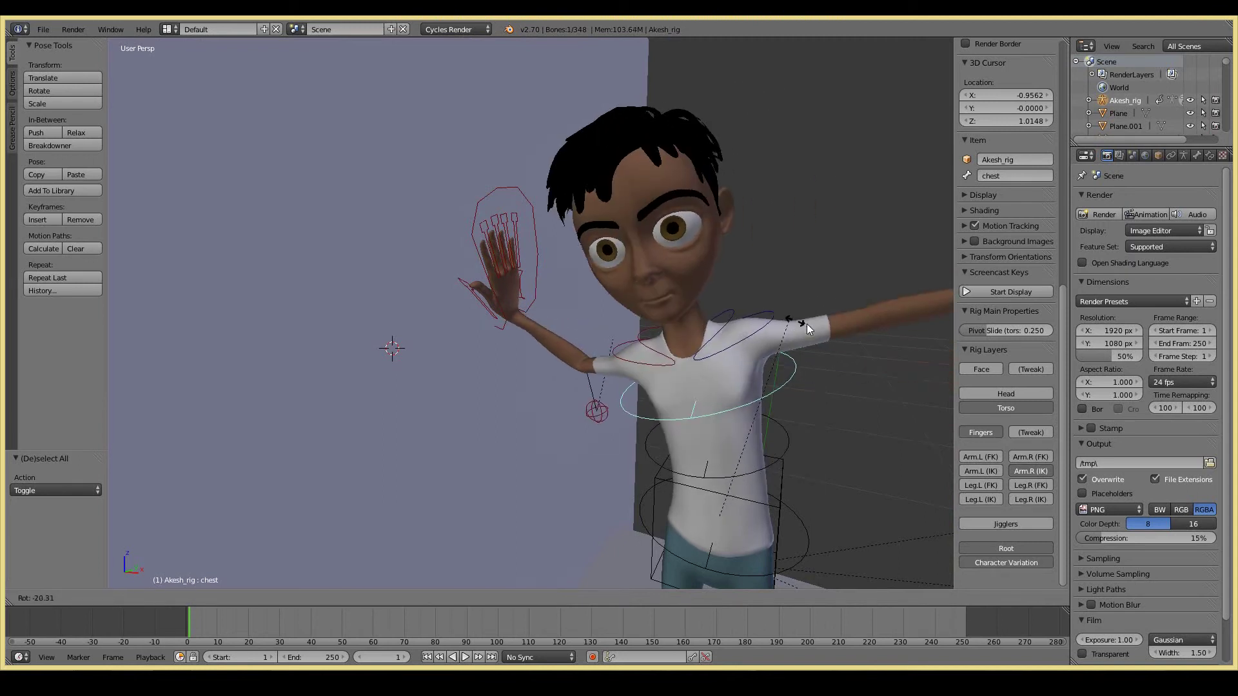
left_click(837, 339)
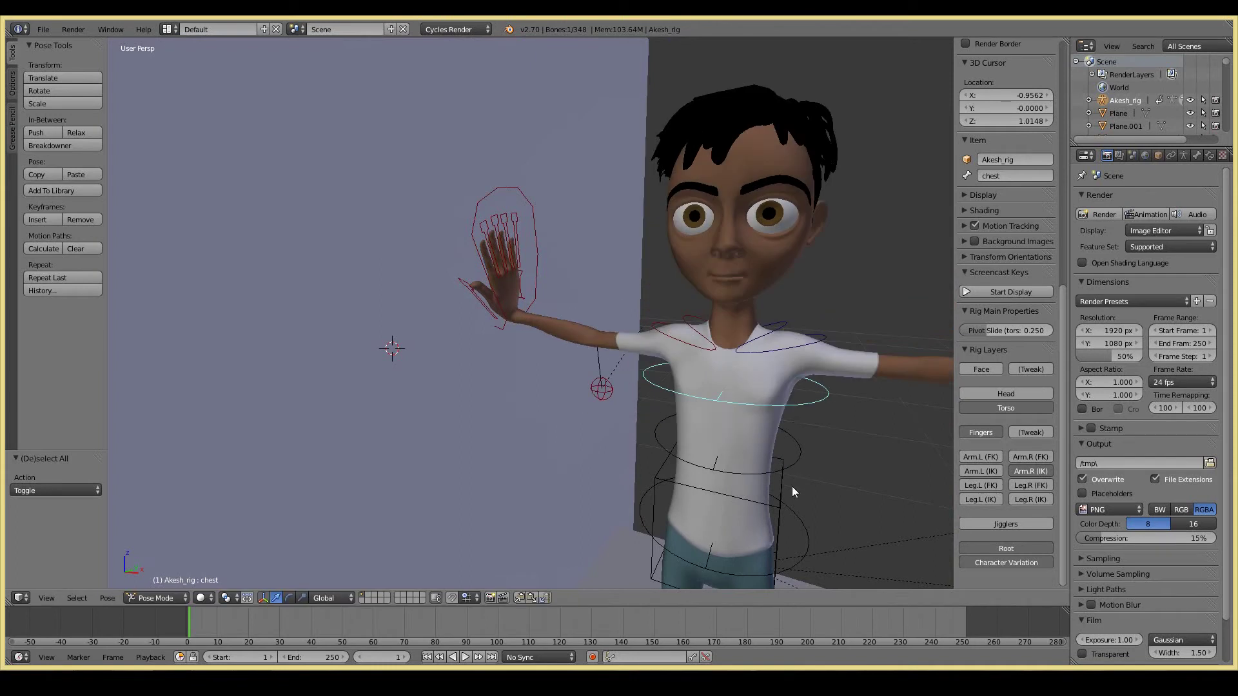
right_click(748, 516)
key("g")
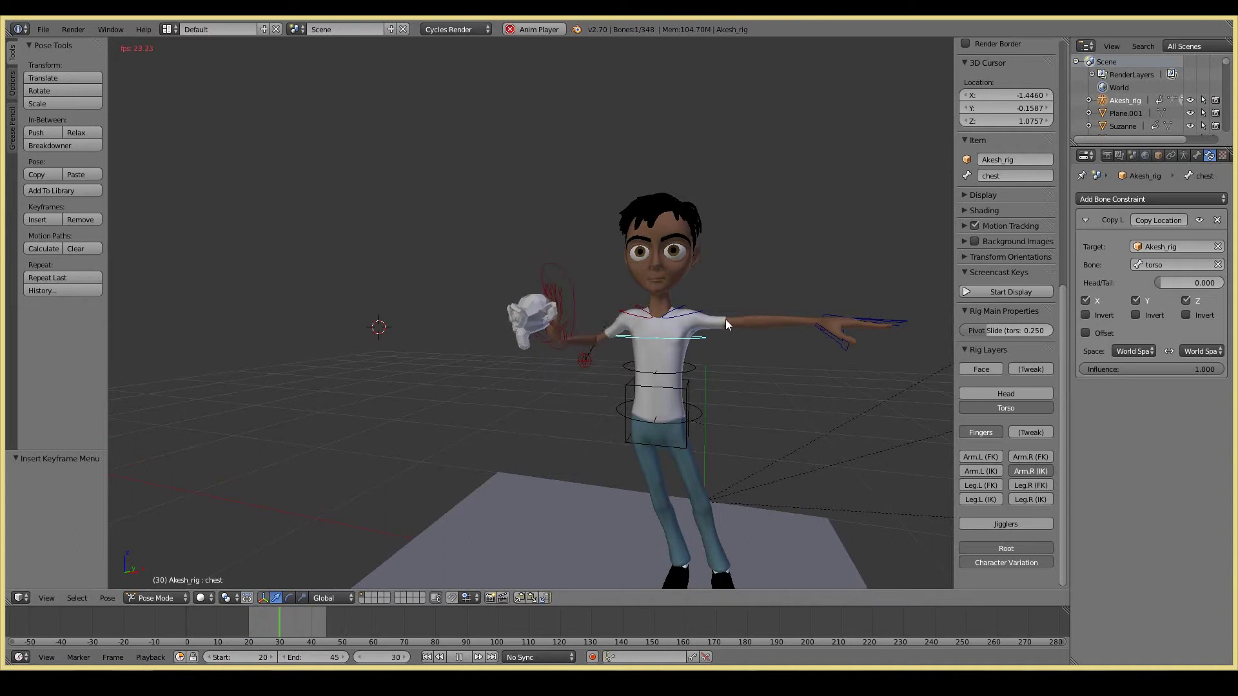
Rotate the chest control while the animation is playing.
key("r")
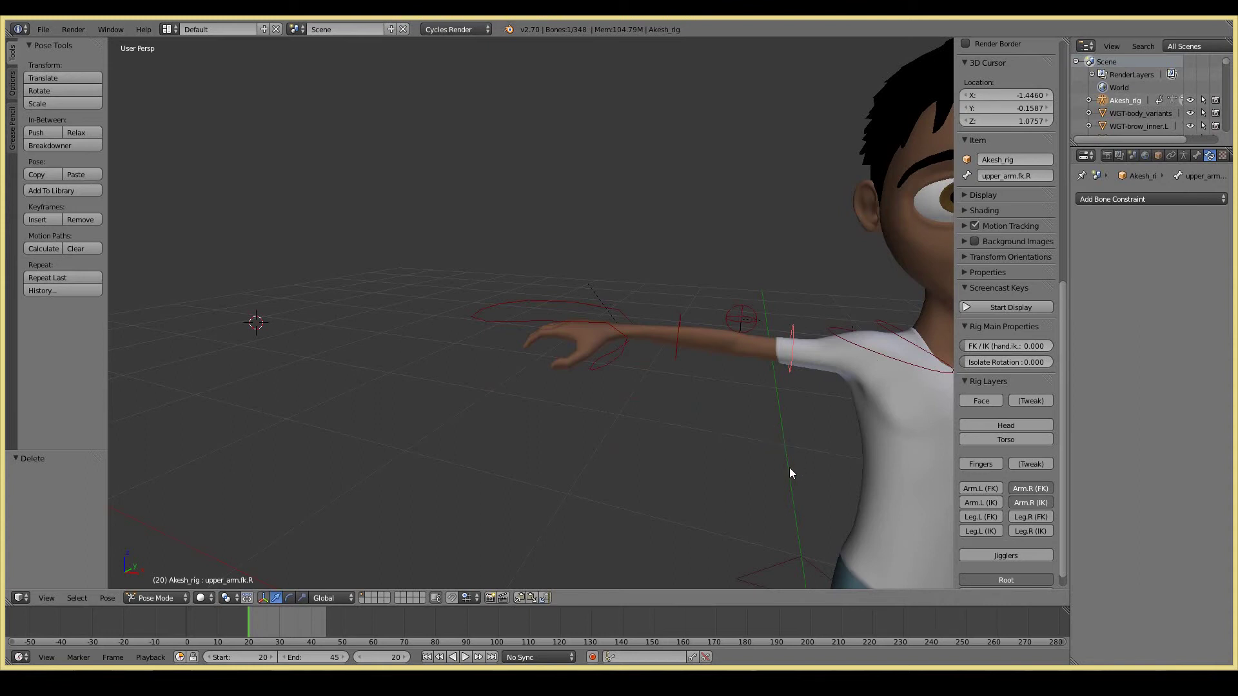
Rotate and reposition the right FK upper arm, leaving the IK hand control unmoved.
key("r")
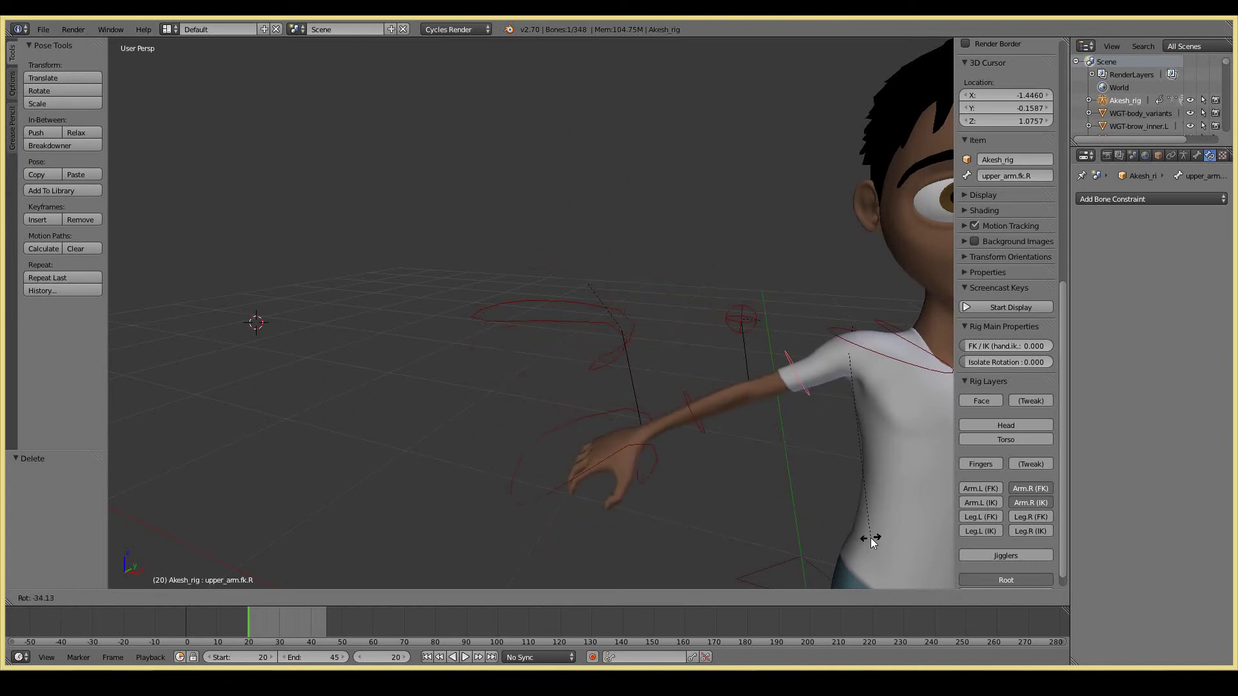
left_click(871, 538)
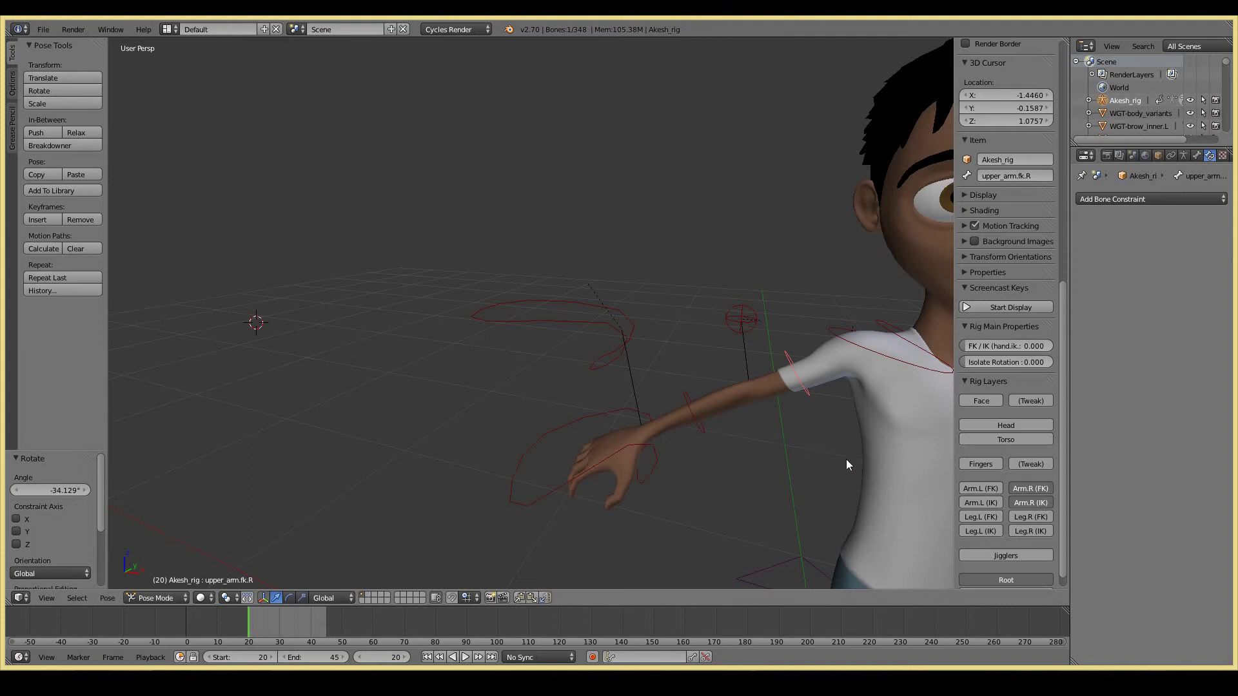
key("r")
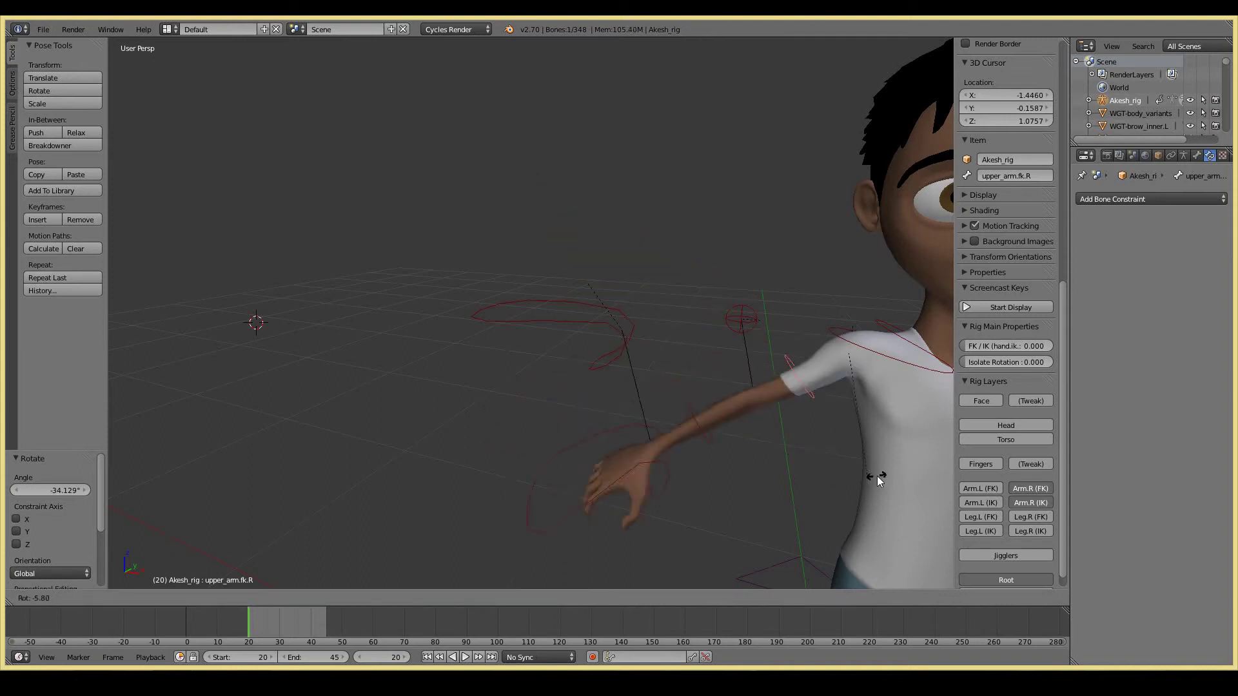
key("g")
left_click(656, 387)
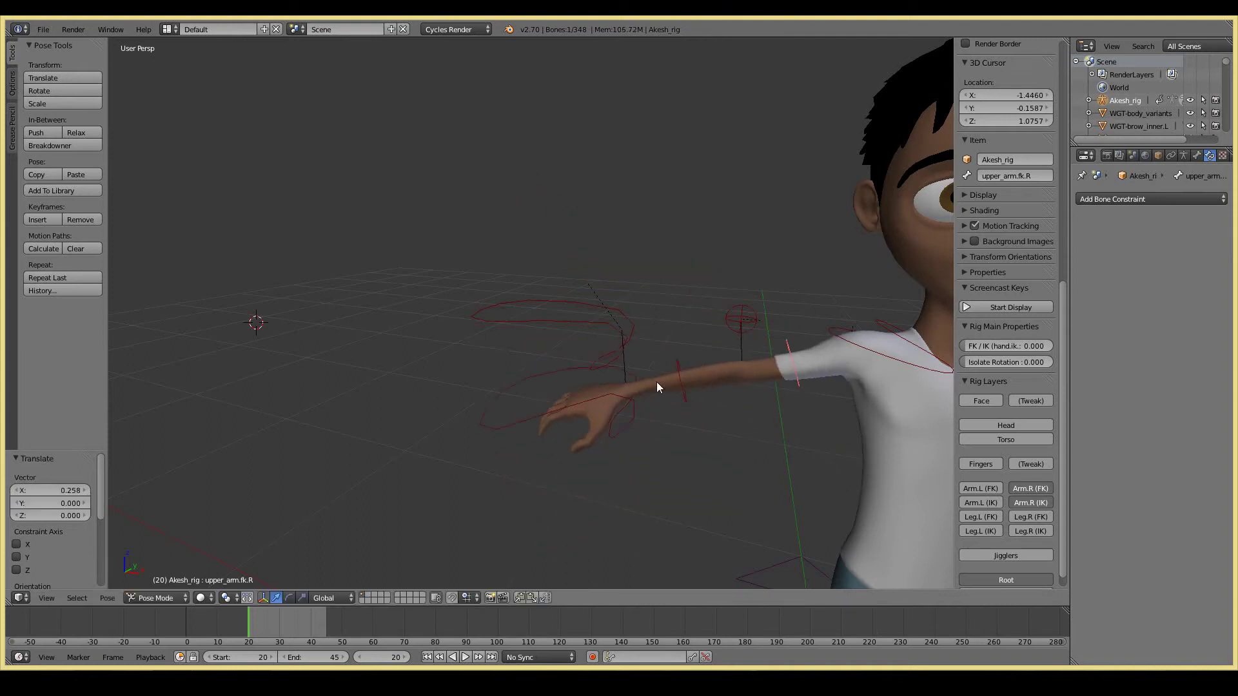
right_click(614, 318)
key("g")
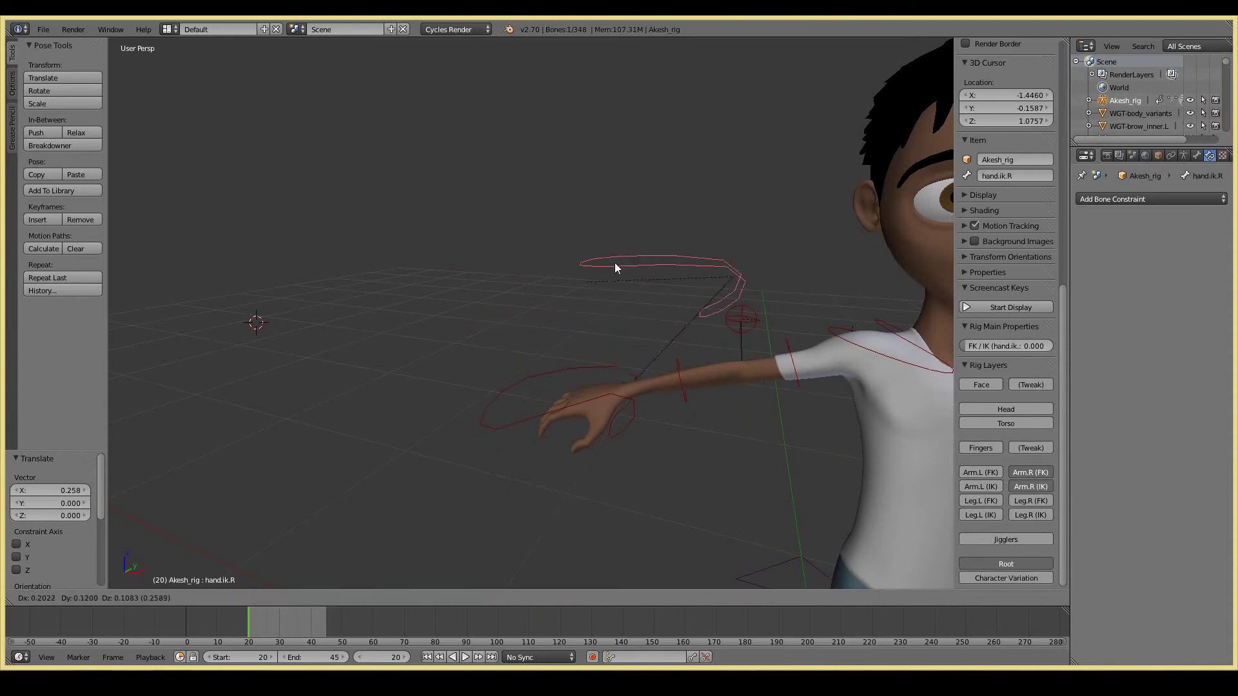
right_click(613, 280)
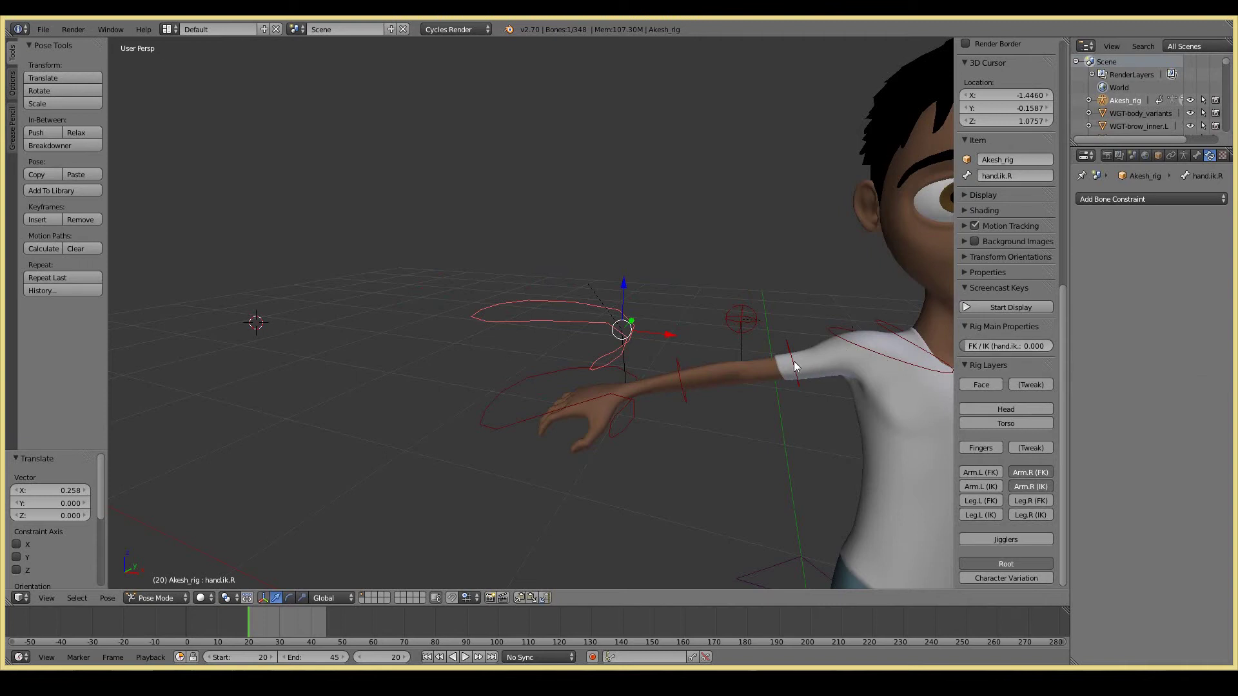
Select upper_arm.fk.R and drag its FK/IK (hand.ik.R) slider from 0 to 1.000.
right_click(685, 375)
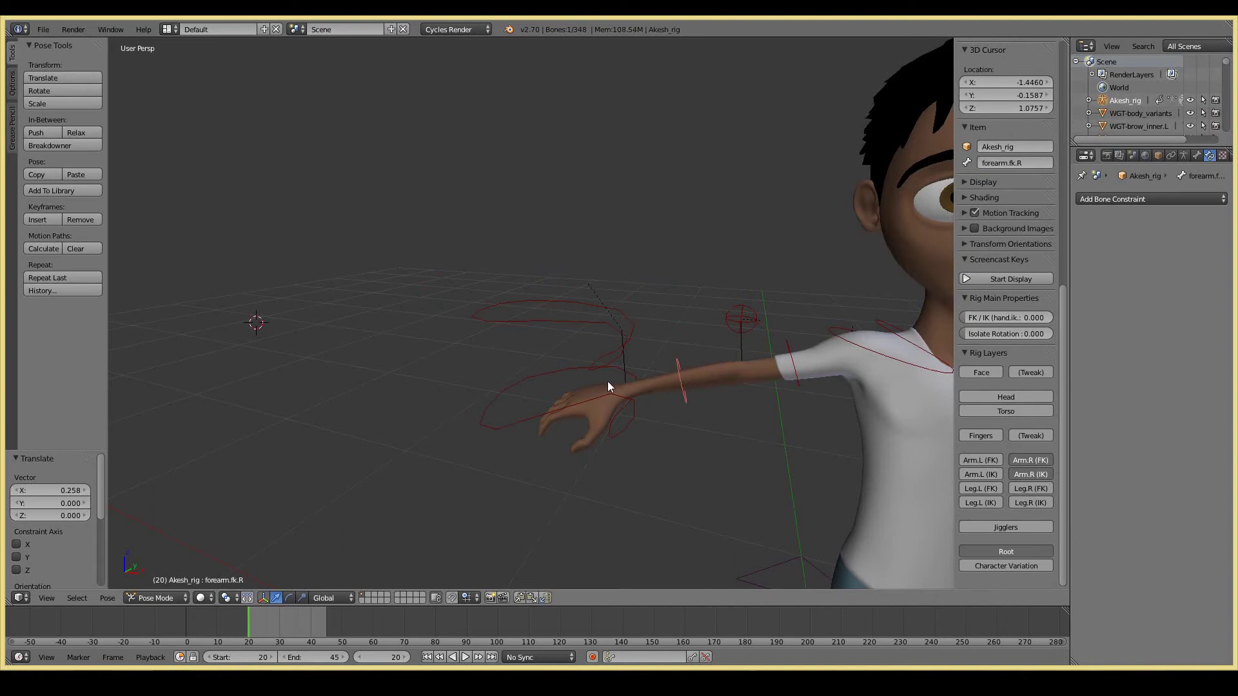
right_click(785, 361)
right_click(793, 344)
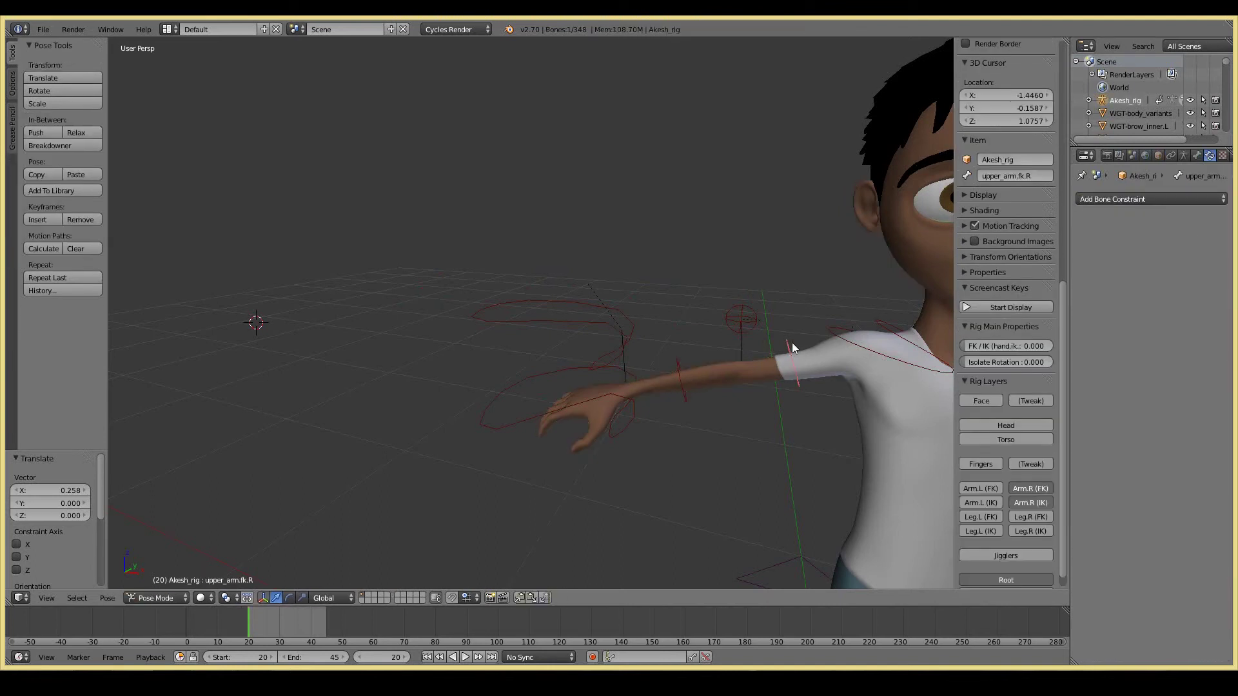
left_click_drag(973, 347, 1088, 343)
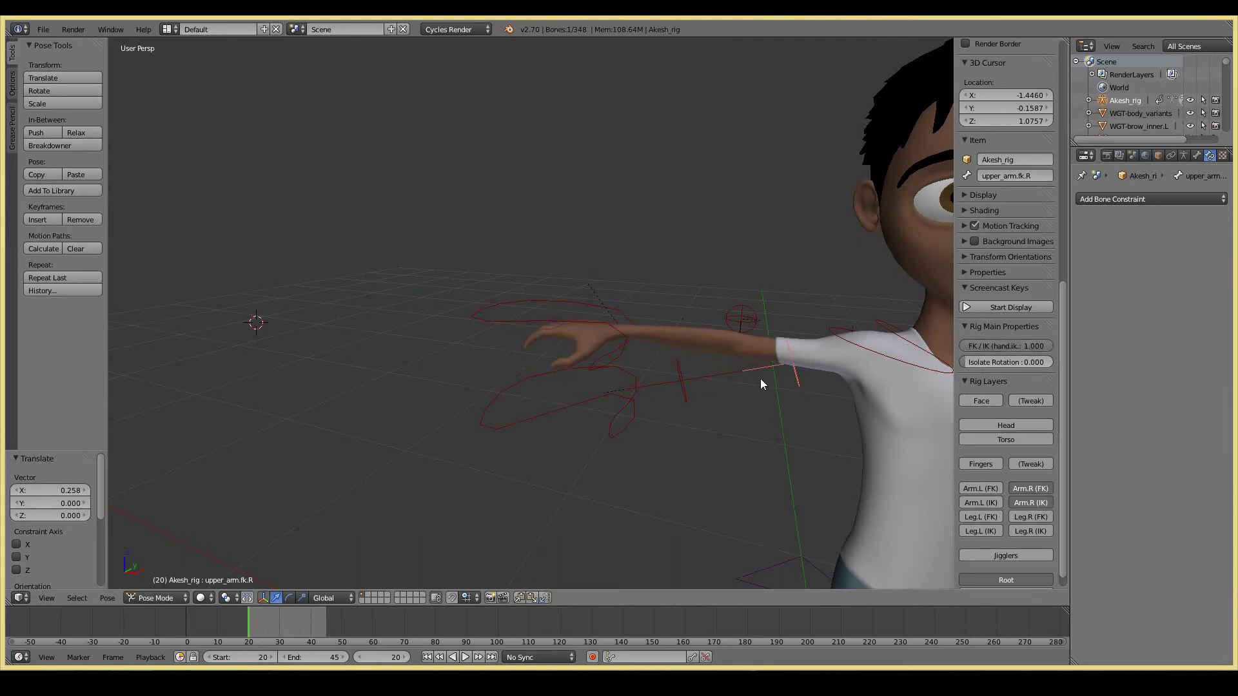
Rotate the right FK upper arm into place, cancelling a move of the IK hand.
key("r")
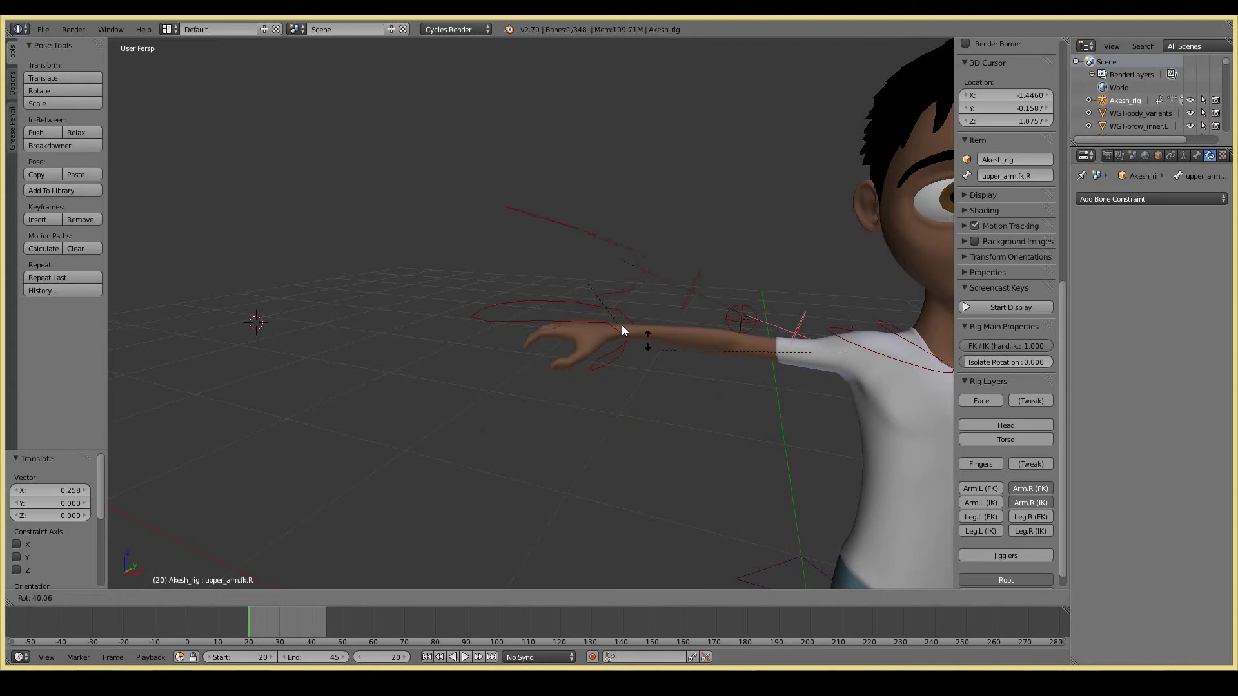
left_click(635, 355)
right_click(577, 305)
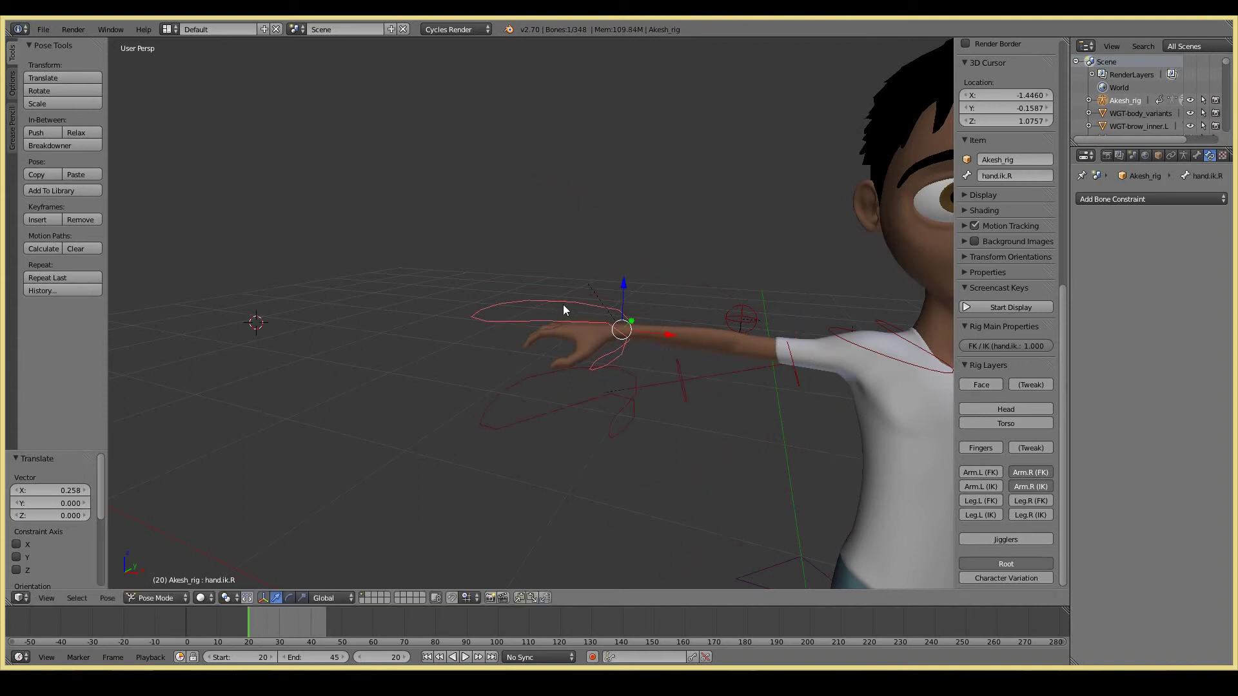
key("g")
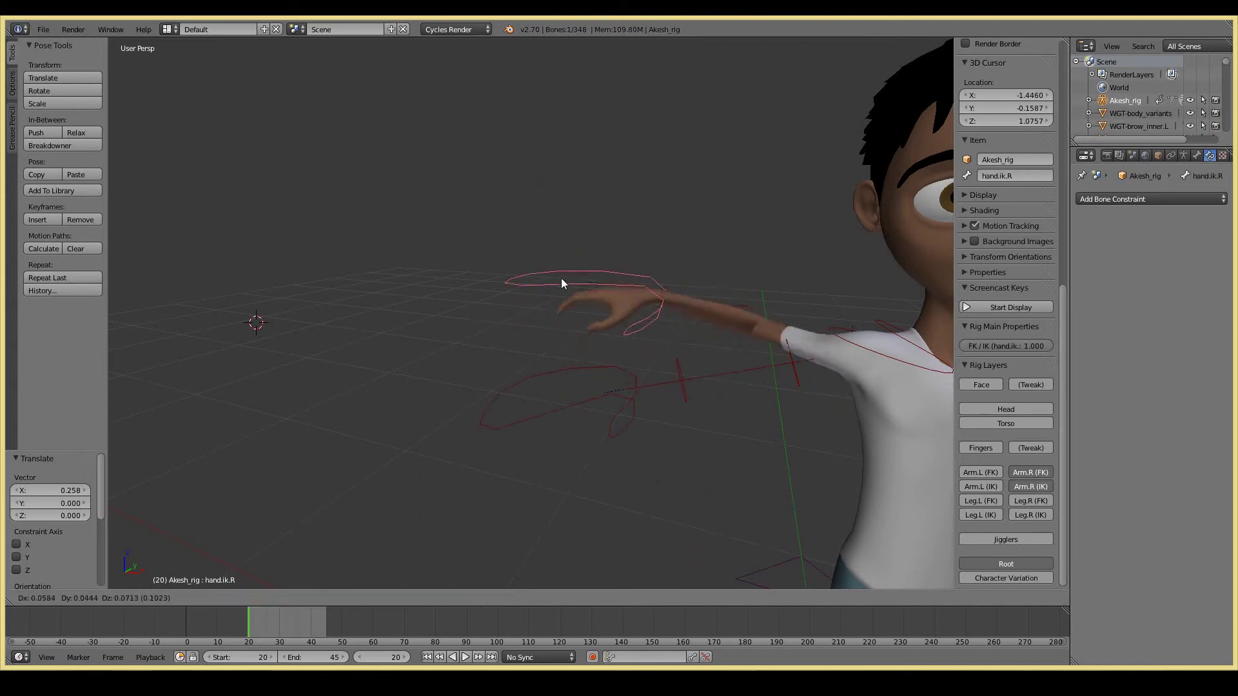
right_click(614, 241)
Raise elbow_target.ik.R higher and drag the FK/IK slider back to 0.000.
right_click(741, 319)
key("g")
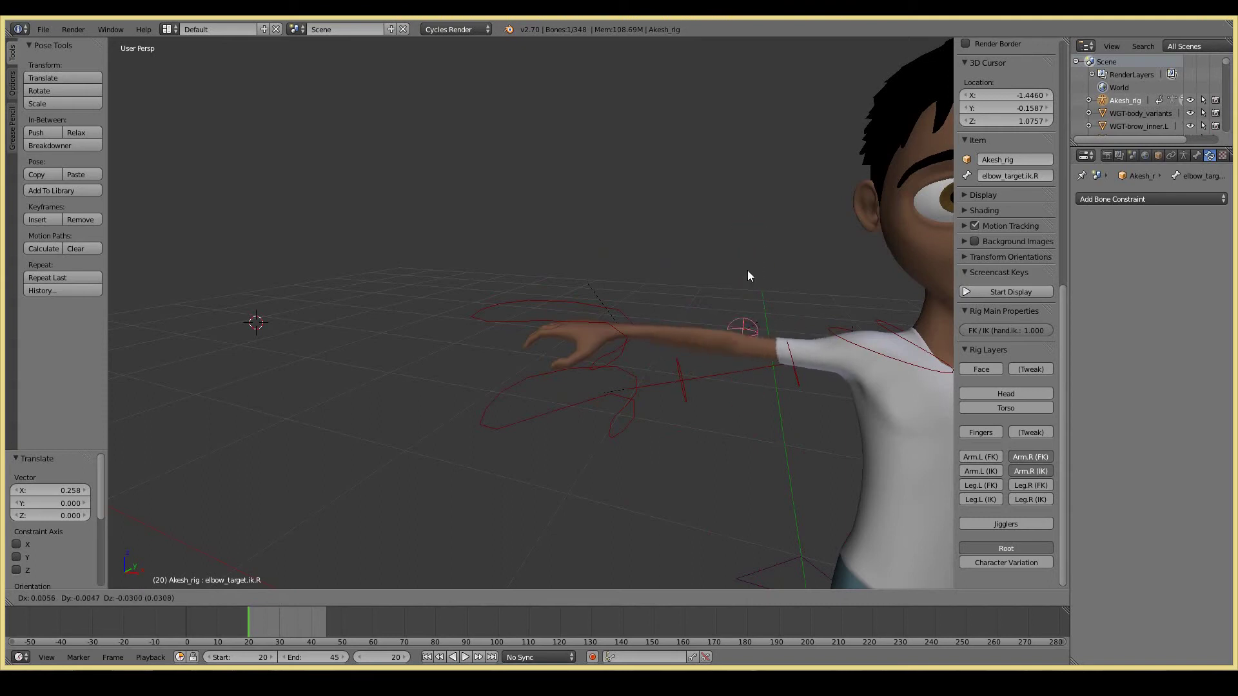
left_click(752, 297)
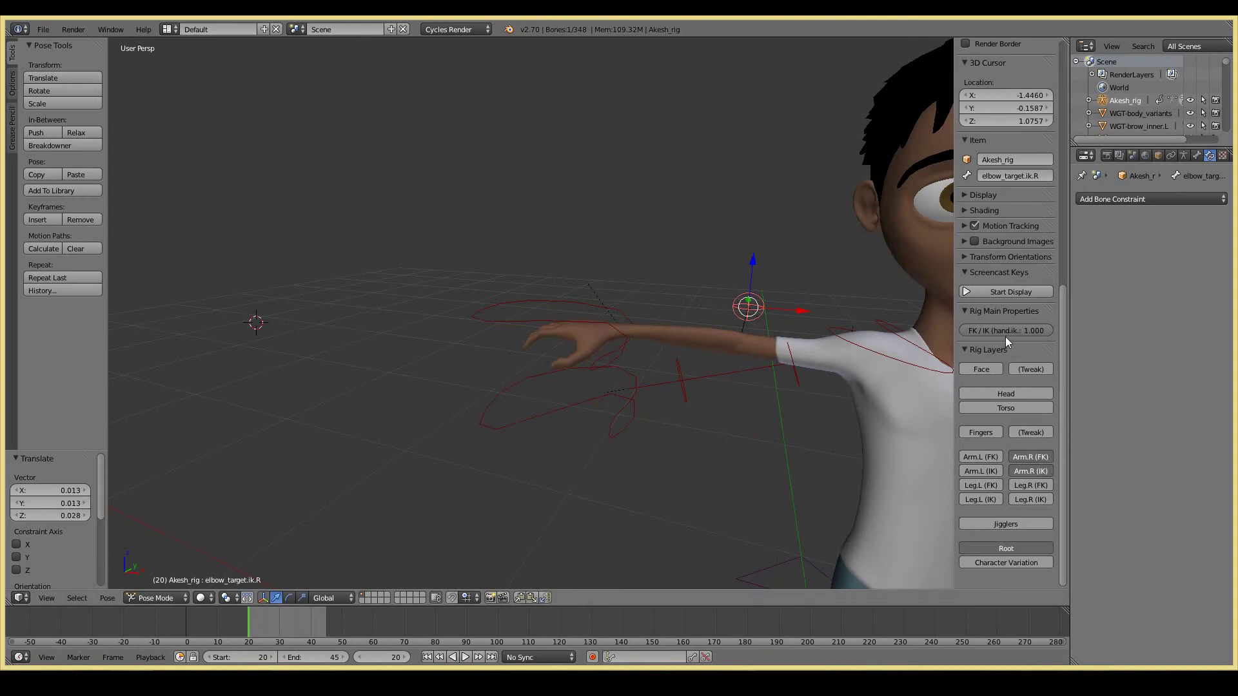
left_click_drag(1033, 331, 645, 341)
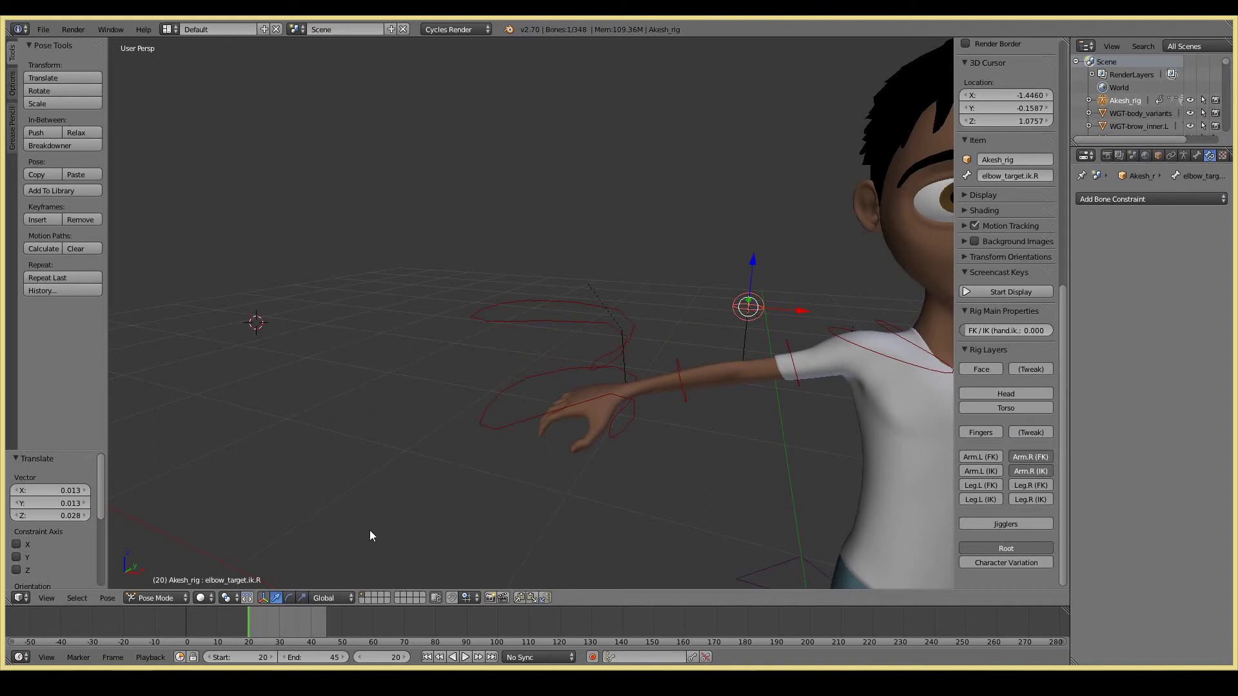
Lower upper_arm.fk.R about 44 degrees and key its LocRotScale at frame 20.
right_click(793, 379)
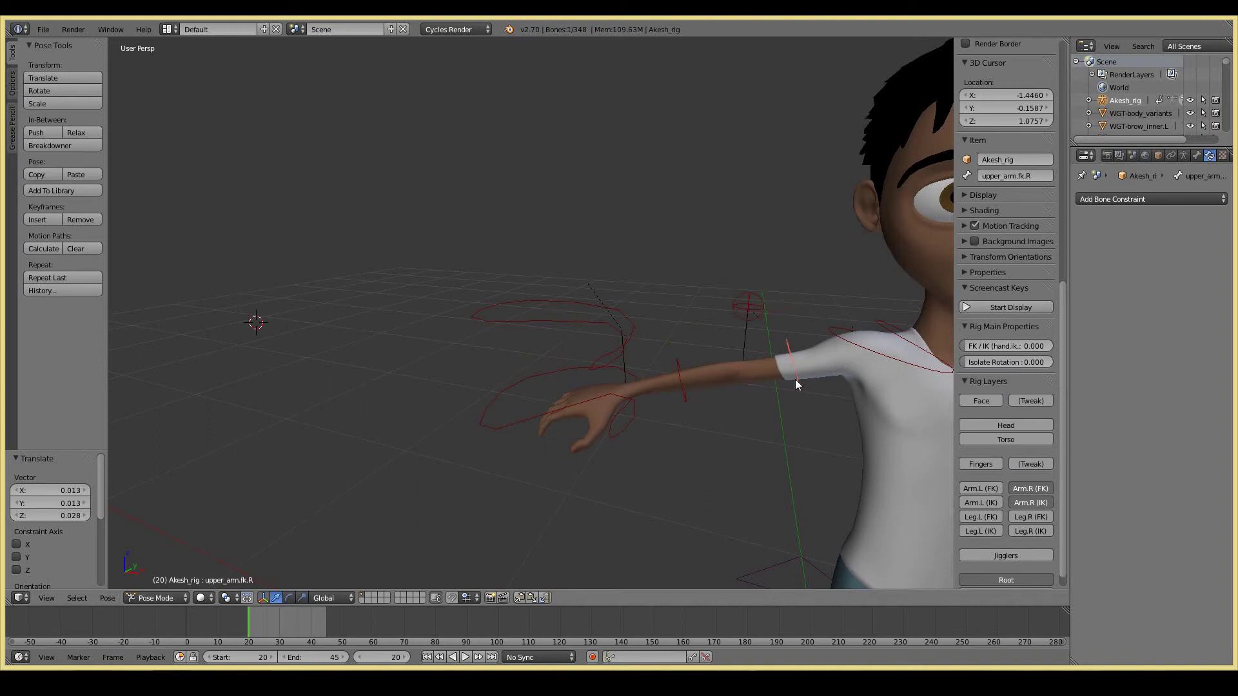
key("r")
left_click(855, 459)
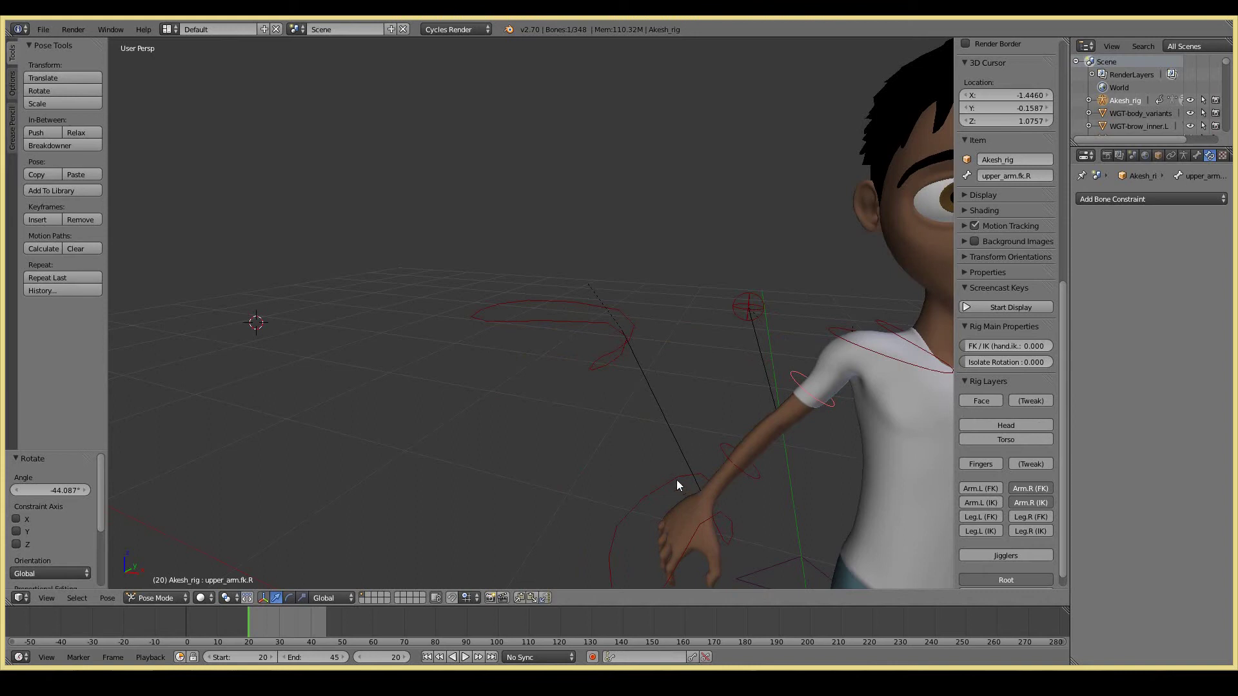
key("i")
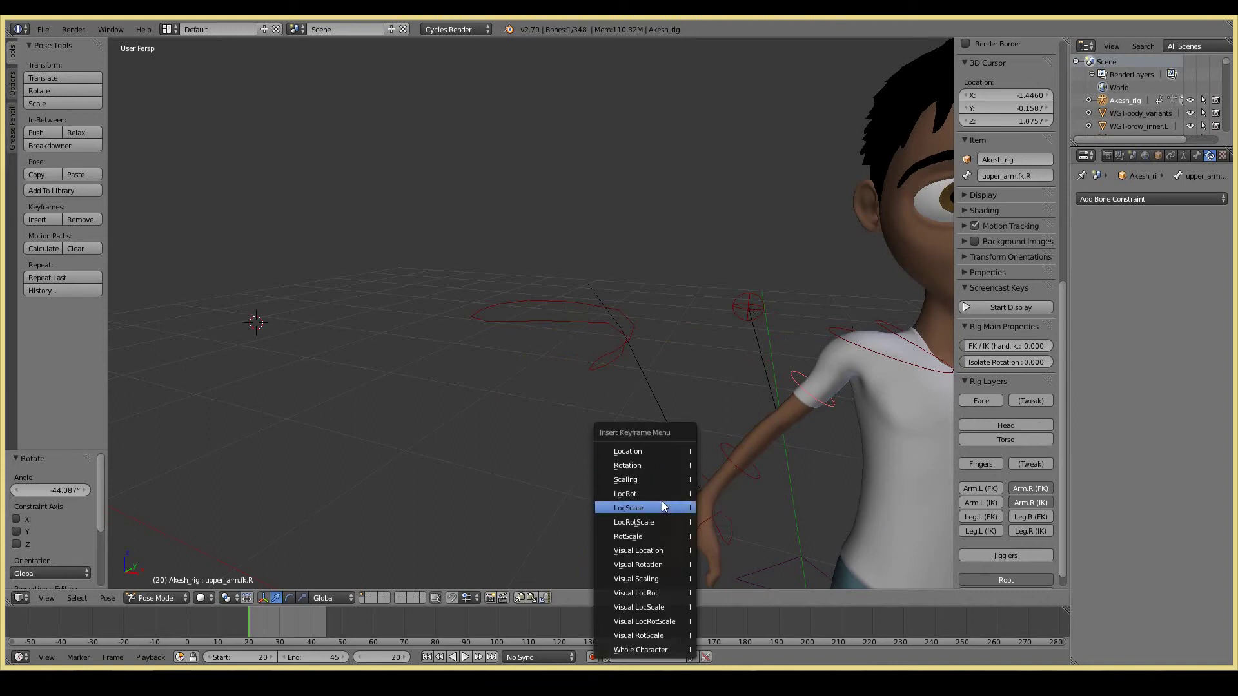
left_click(649, 520)
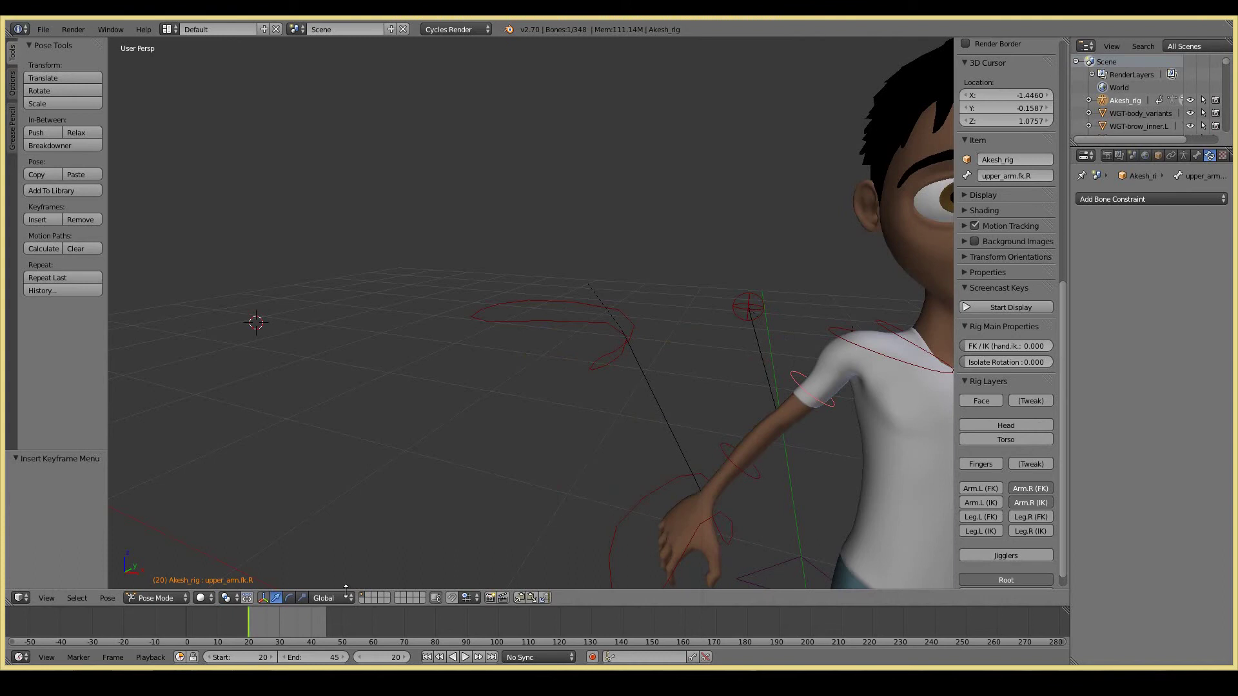
At frame 30, raise the upper arm about 92 degrees and key LocRotScale.
left_click(278, 623)
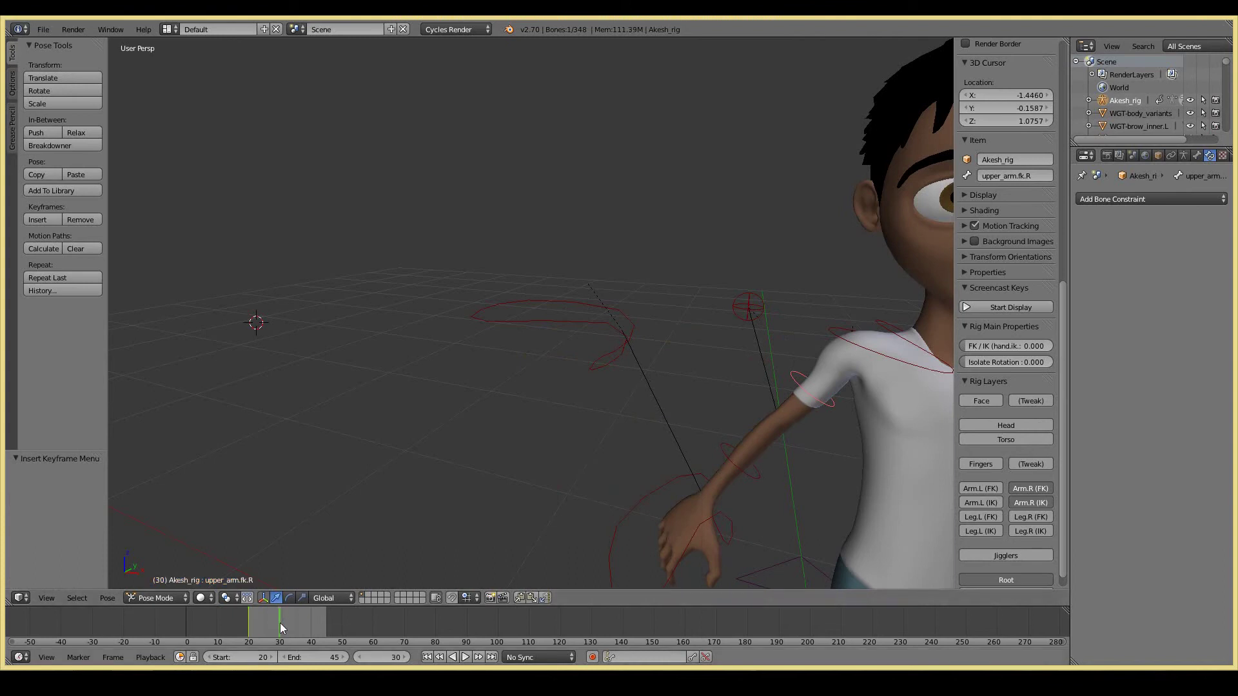
key("r")
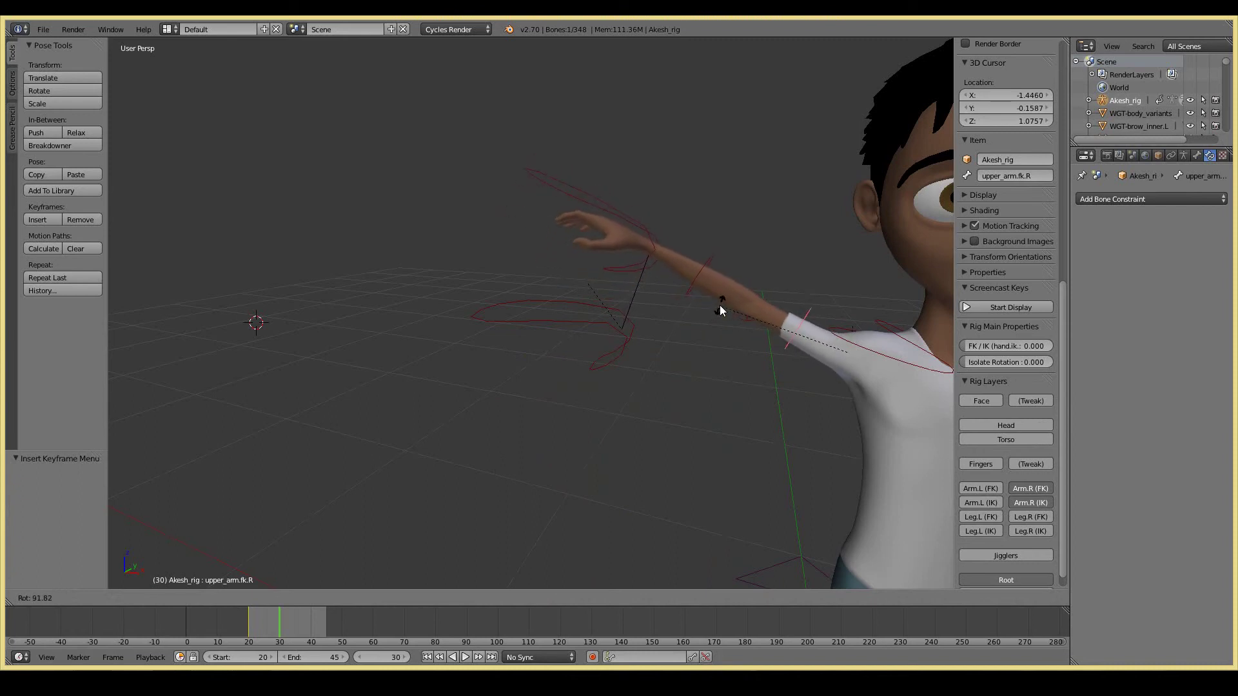
left_click(721, 310)
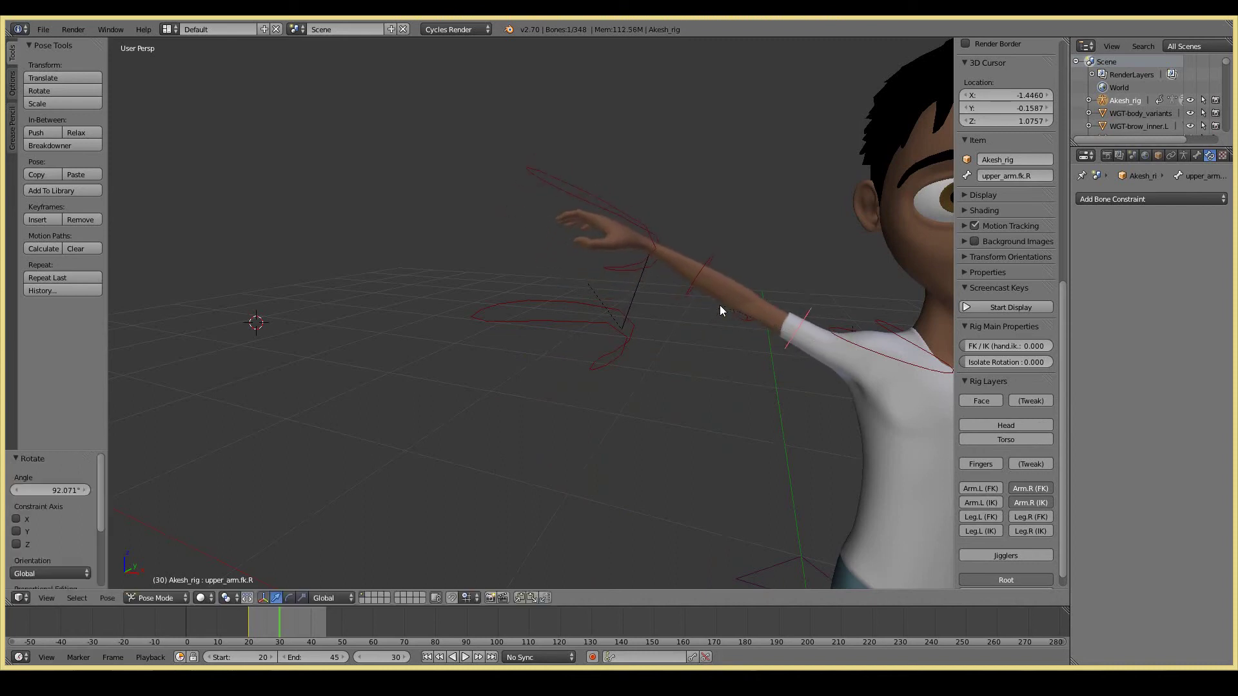
key("i")
left_click(693, 423)
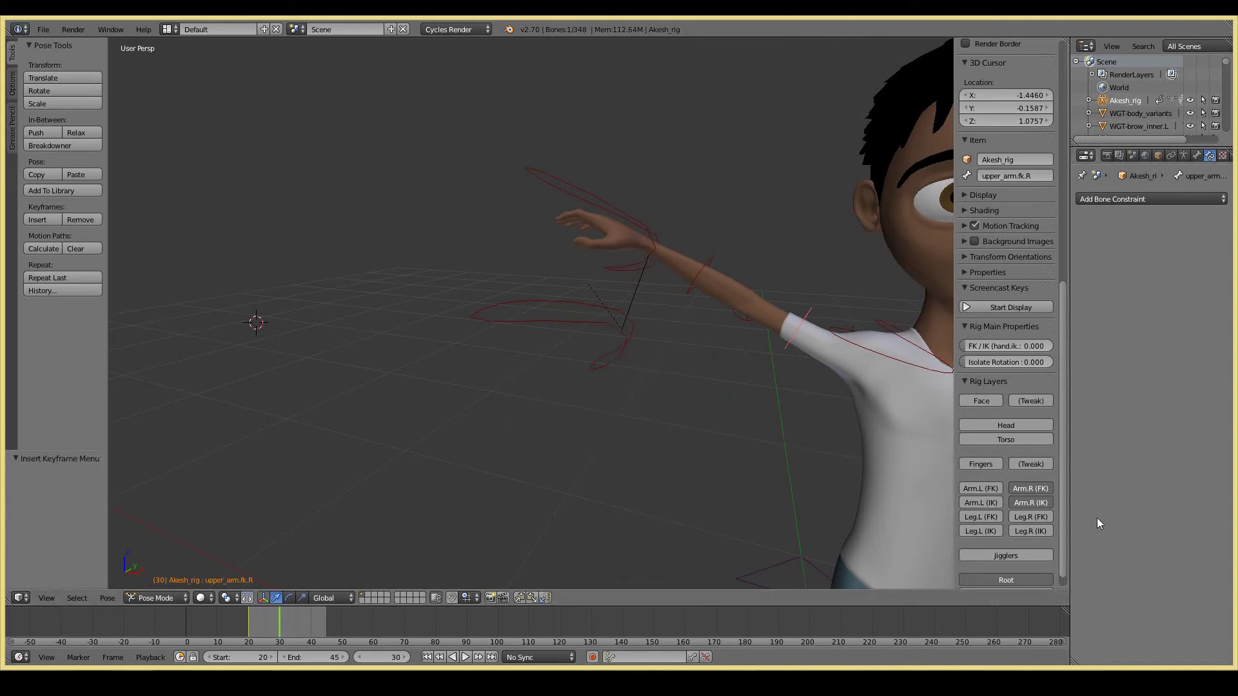
scroll(942, 474, "down", 2)
scroll(1005, 483, "down", 1)
scroll(1005, 482, "up", 4)
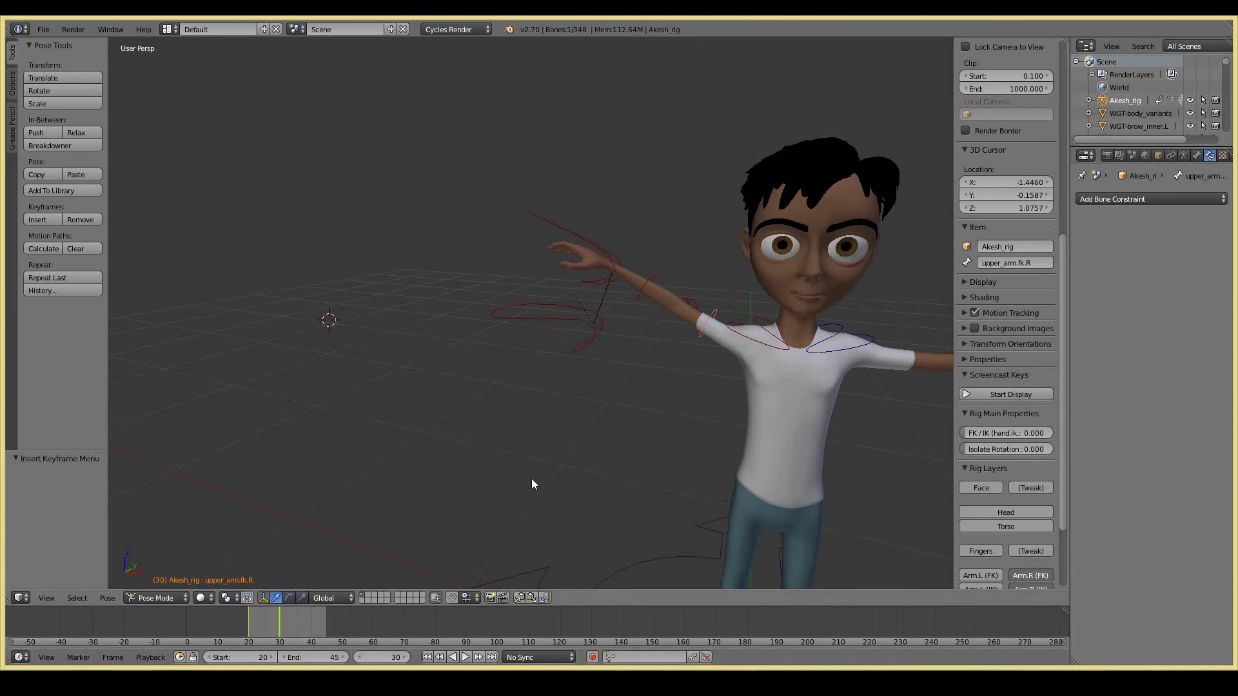
scroll(549, 338, "up", 2)
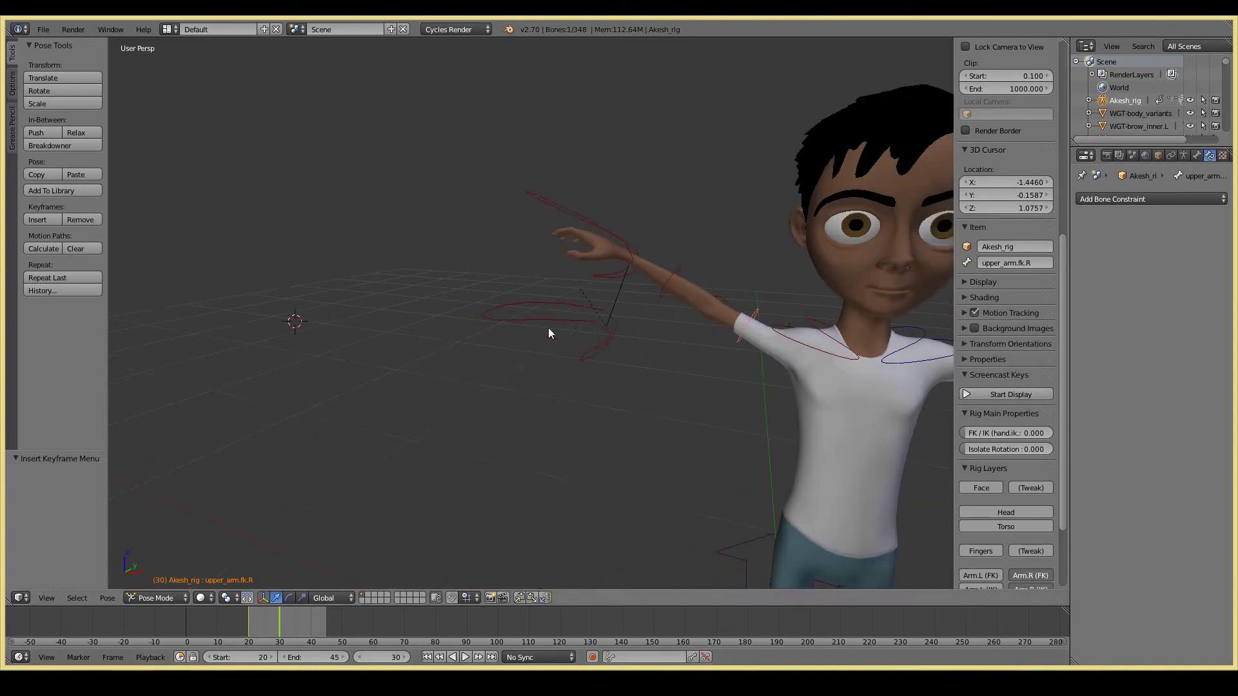
Move hand.ik.R onto the raised FK hand and rotate it about 31 degrees.
right_click(571, 320)
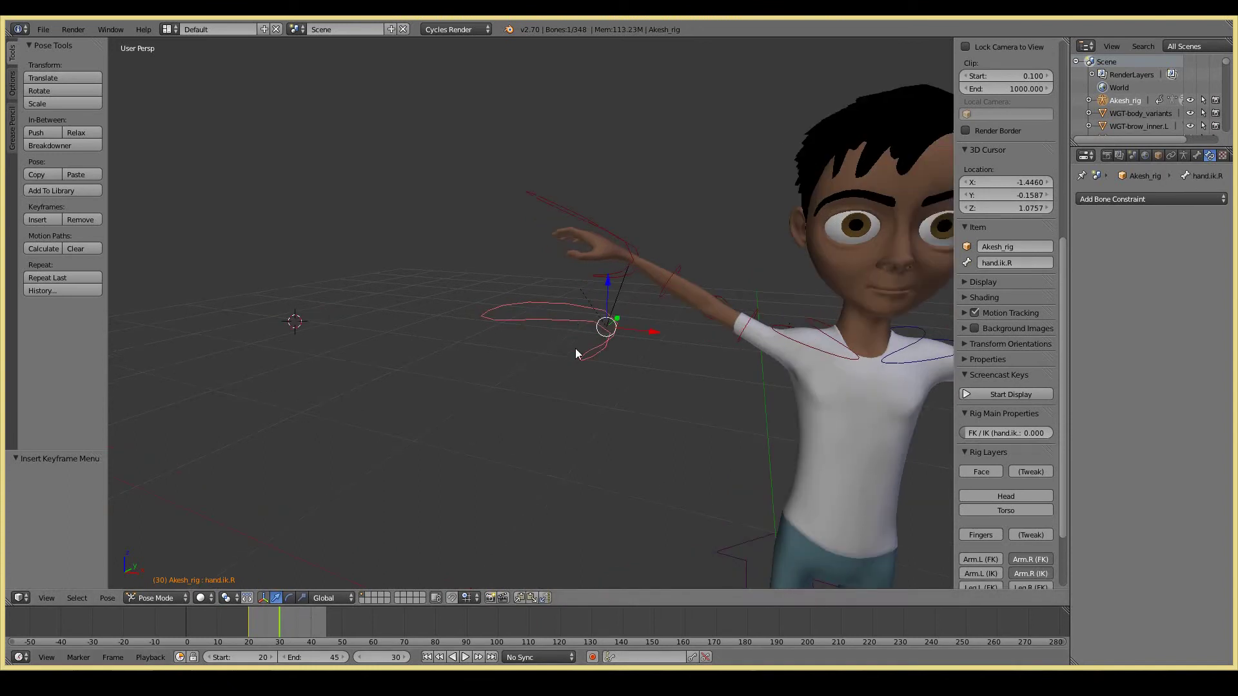
scroll(1029, 474, "down", 1)
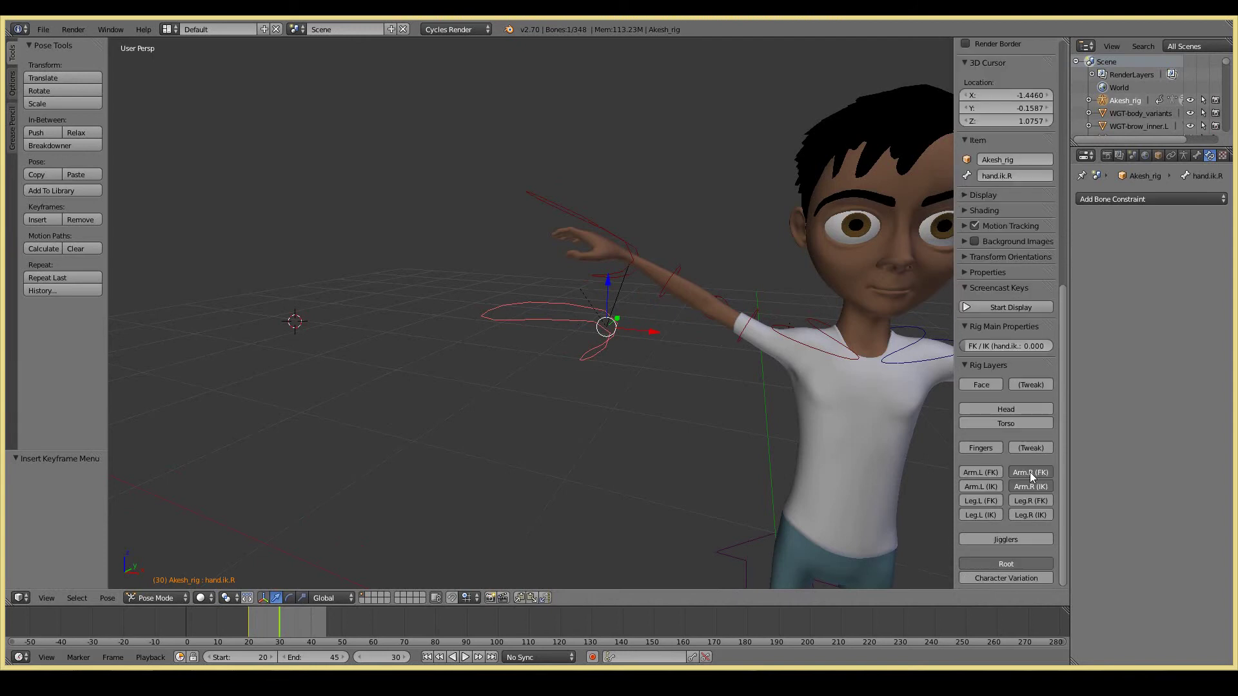
scroll(1015, 428, "down", 5)
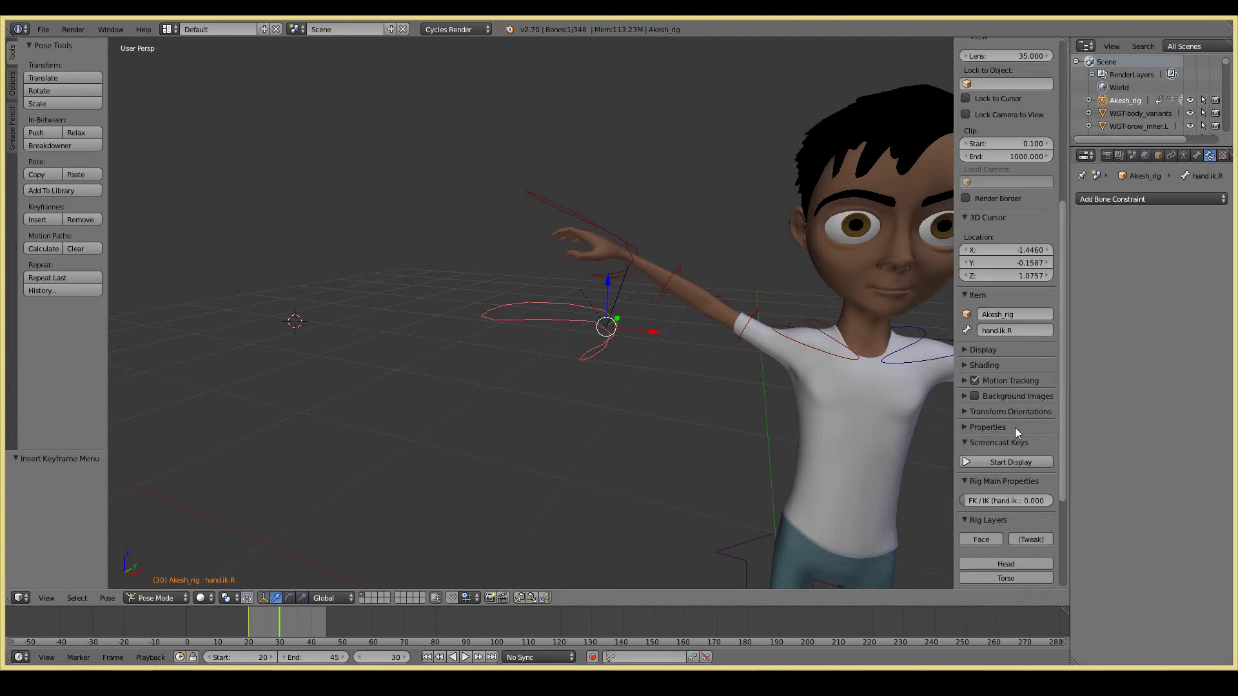
scroll(1016, 428, "down", 2)
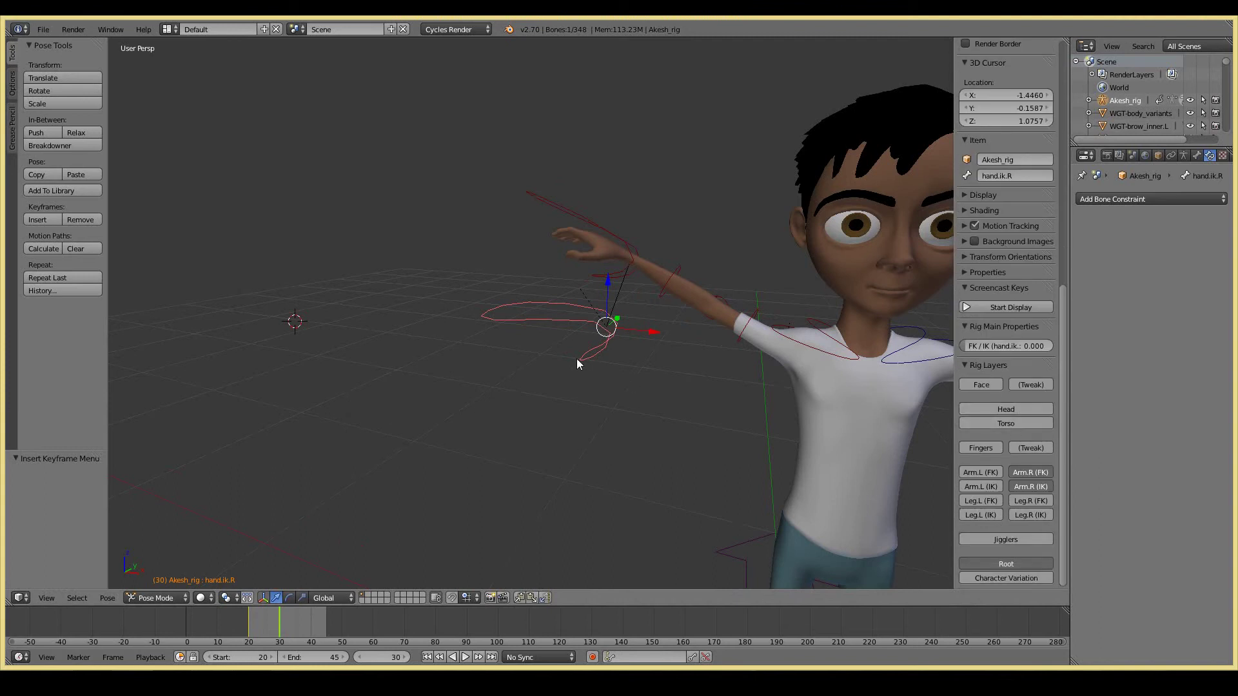
key("g")
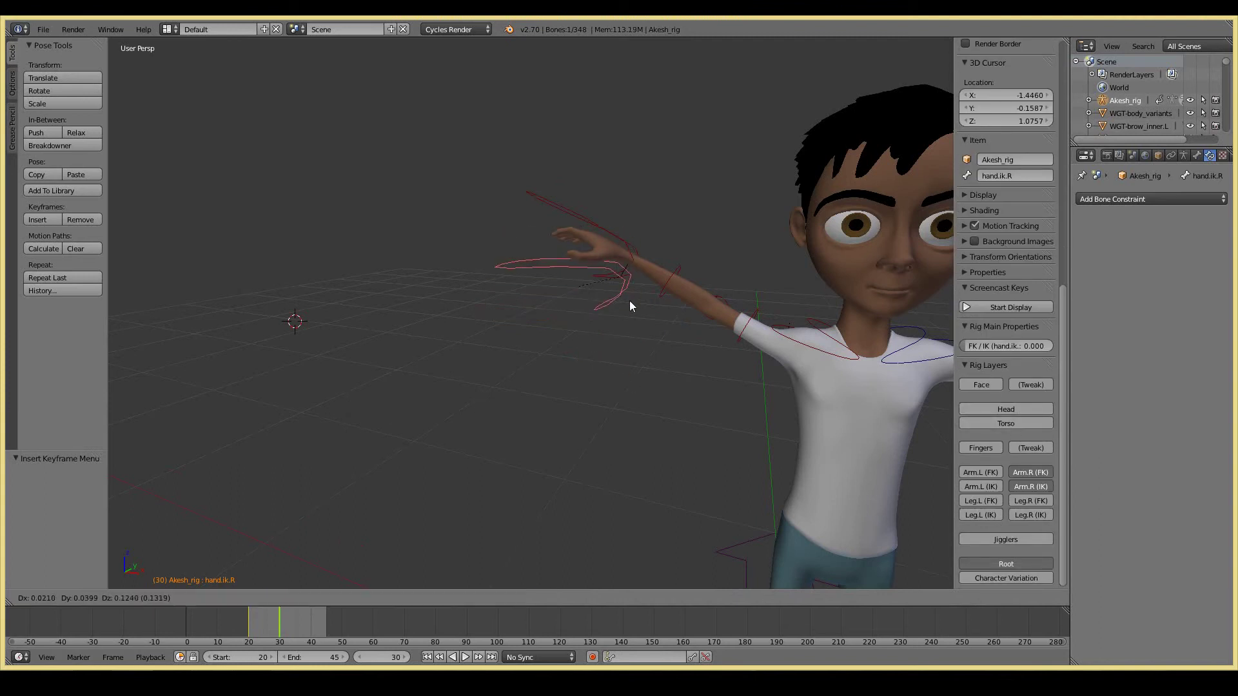
left_click(641, 266)
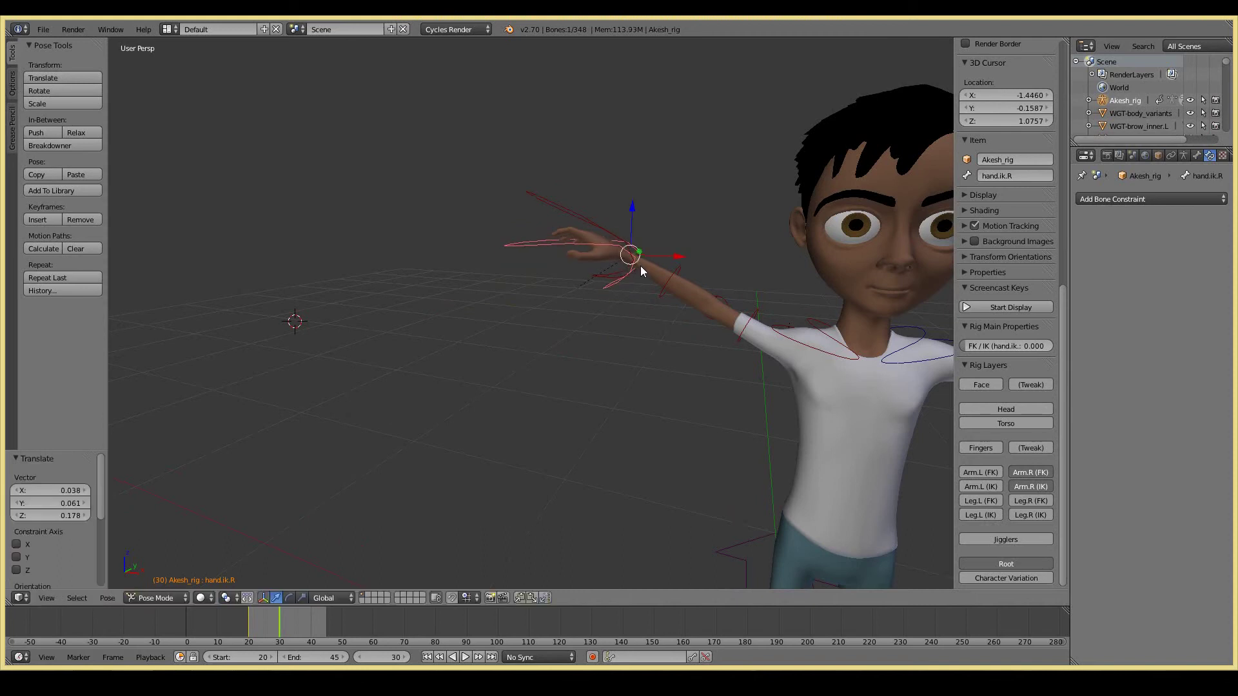
key("r")
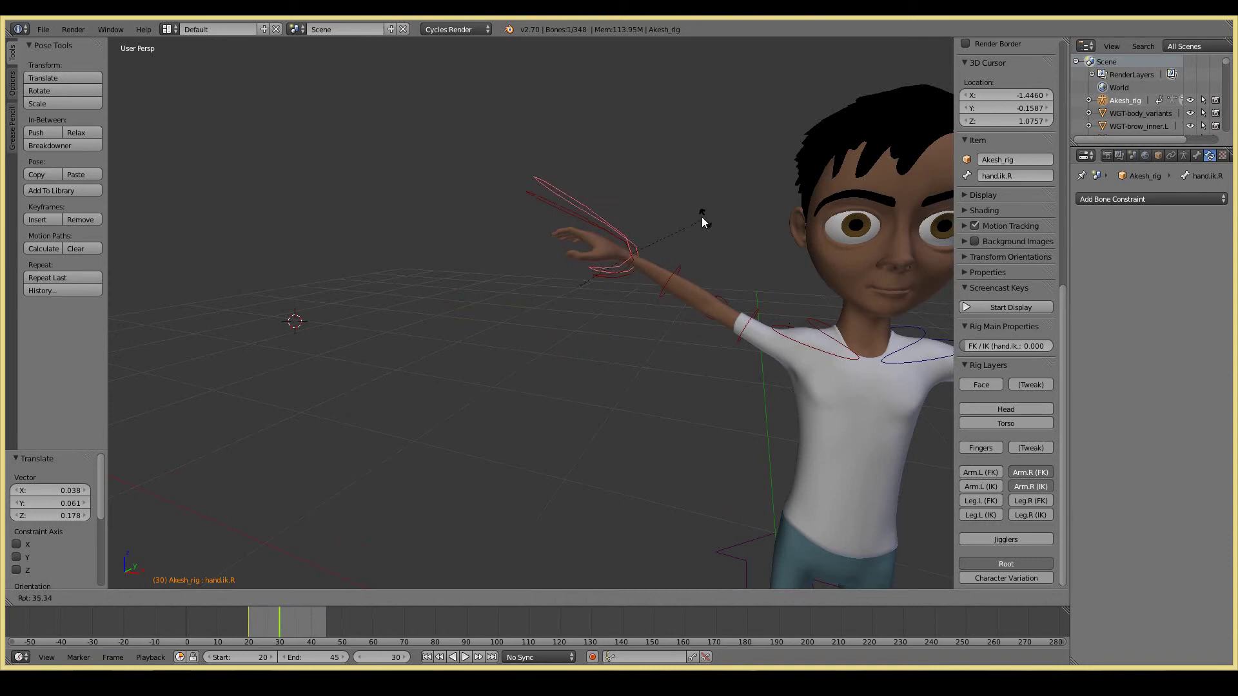
left_click(696, 217)
Refine the IK hand's position with a few small moves.
scroll(697, 221, "up", 3)
key("g")
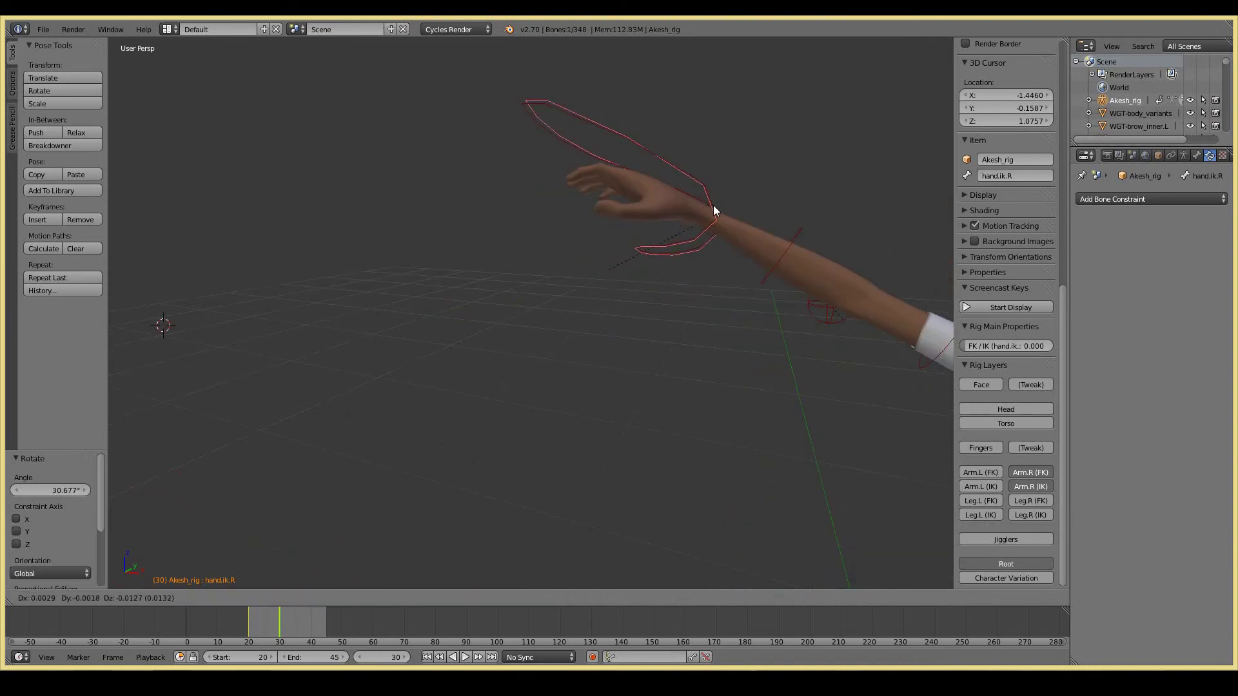
left_click(733, 208)
scroll(670, 314, "up", 2)
middle_click_drag(669, 314, 634, 310)
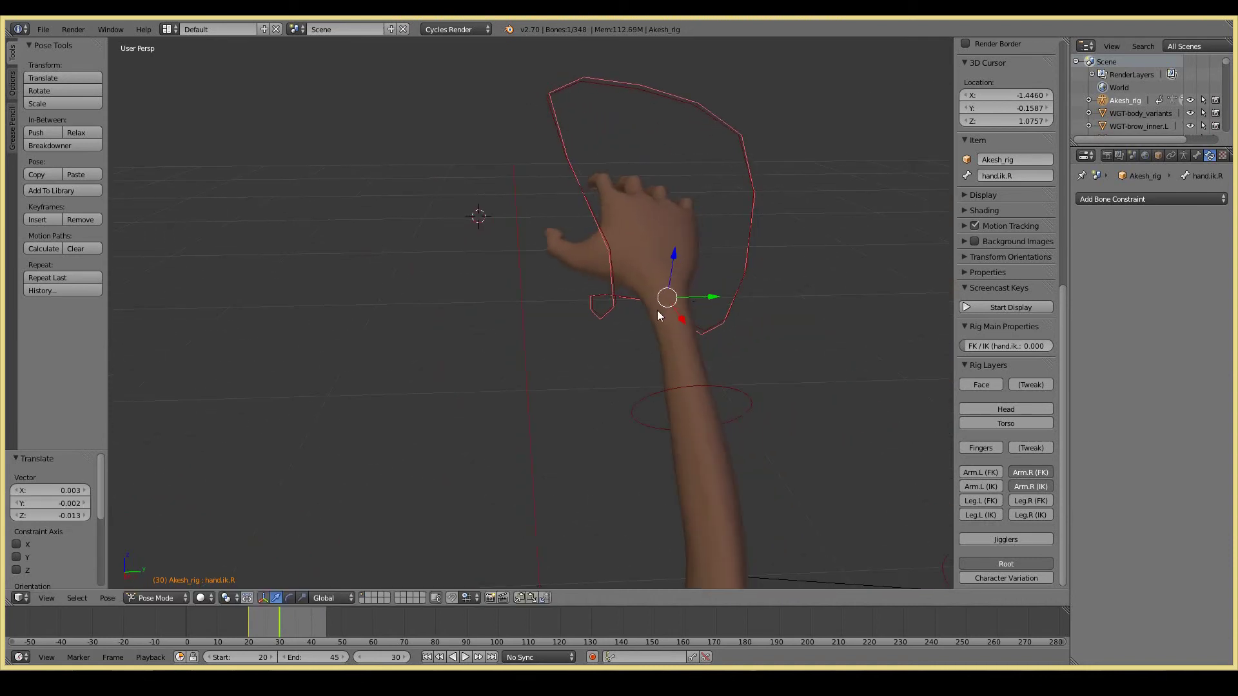
key("g")
left_click(662, 308)
key("g")
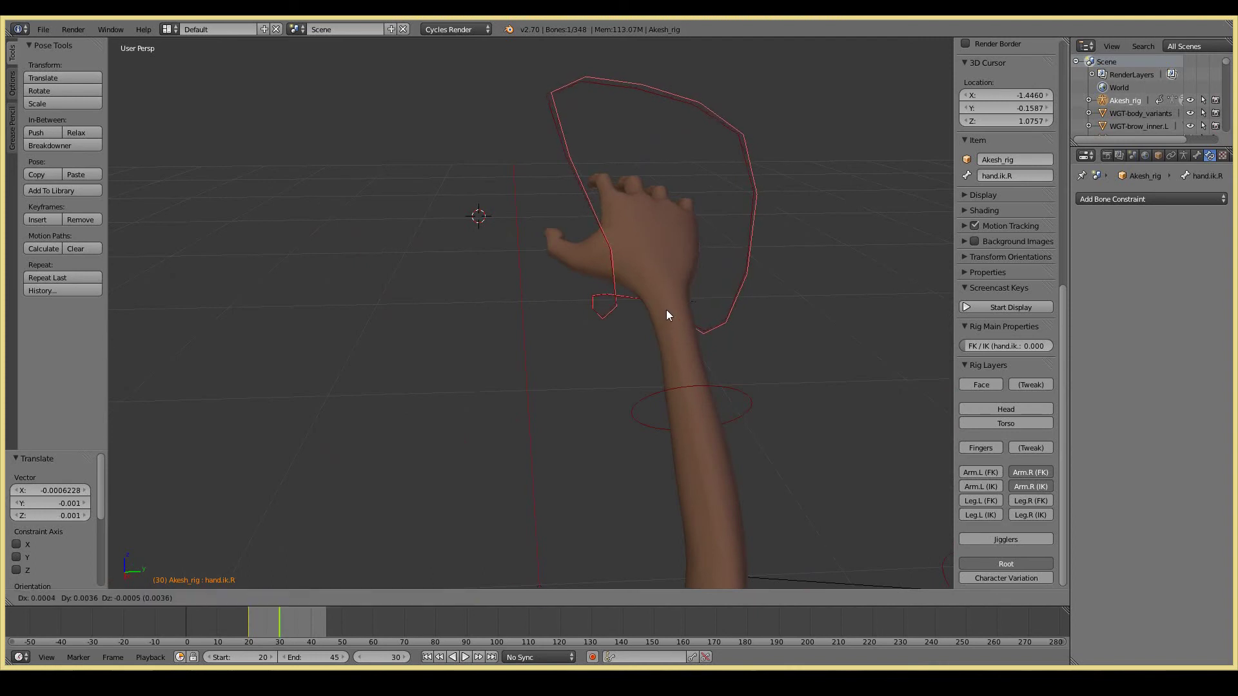
left_click(667, 310)
Key the IK hand's LocRotScale, turn on auto keying, and tilt the hand slightly.
key("i")
left_click(667, 310)
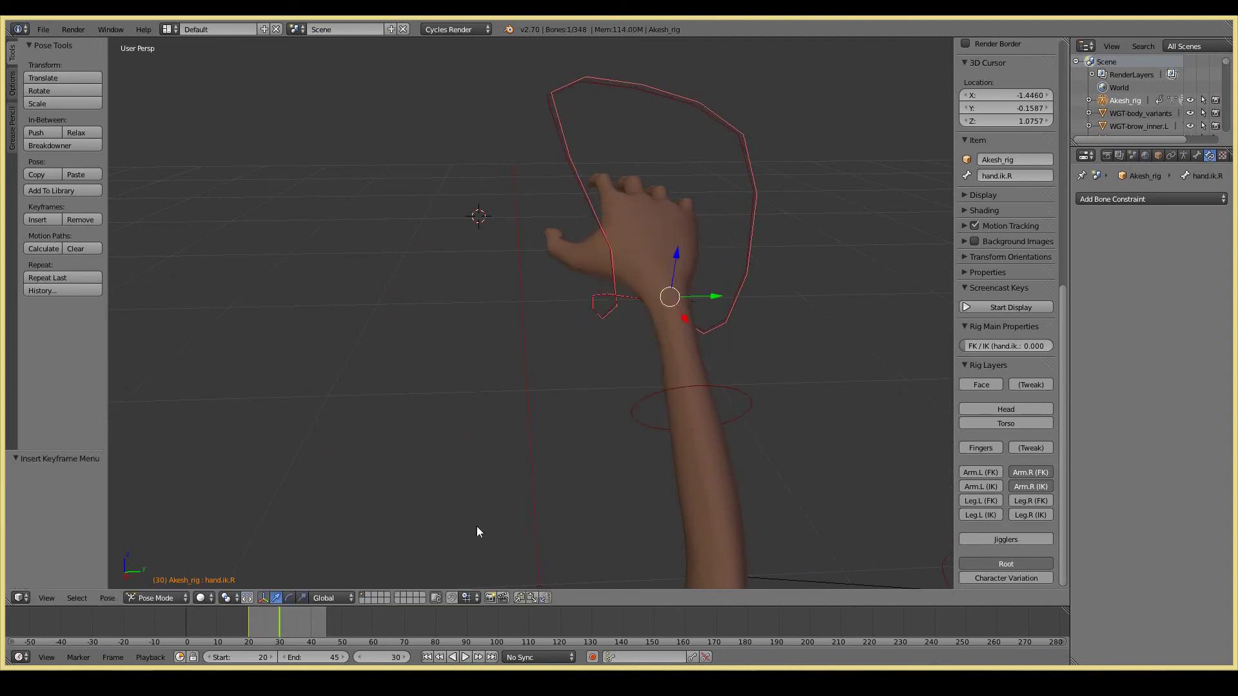
left_click(592, 657)
middle_click_drag(821, 444, 837, 215)
key("r")
left_click(881, 161)
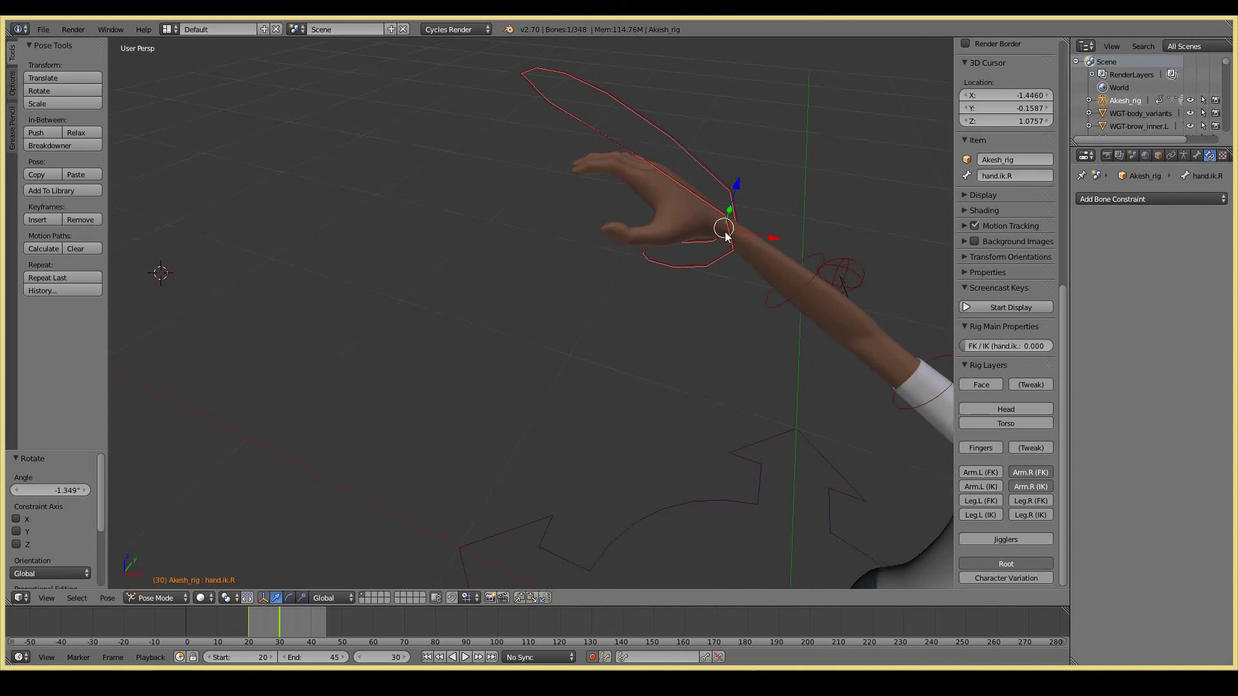
Jump to frame 20 and play the arm swinging up to the raised IK hand twice.
scroll(725, 231, "down", 1)
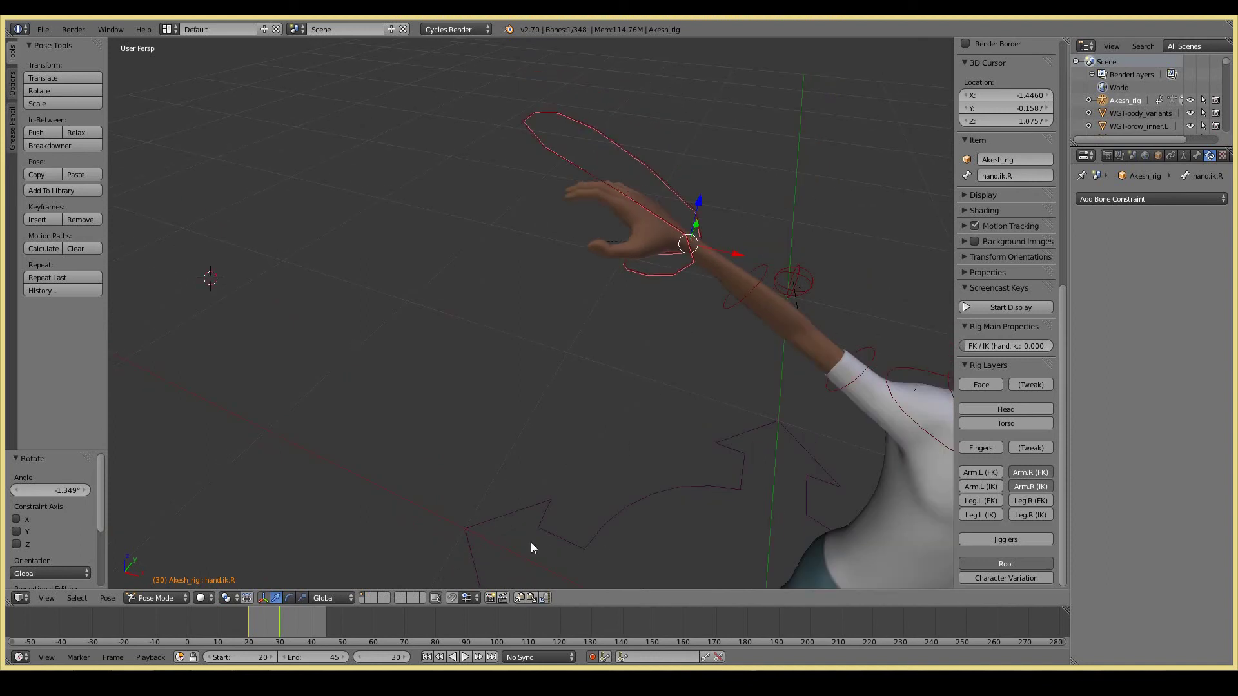
middle_click_drag(725, 365, 719, 337)
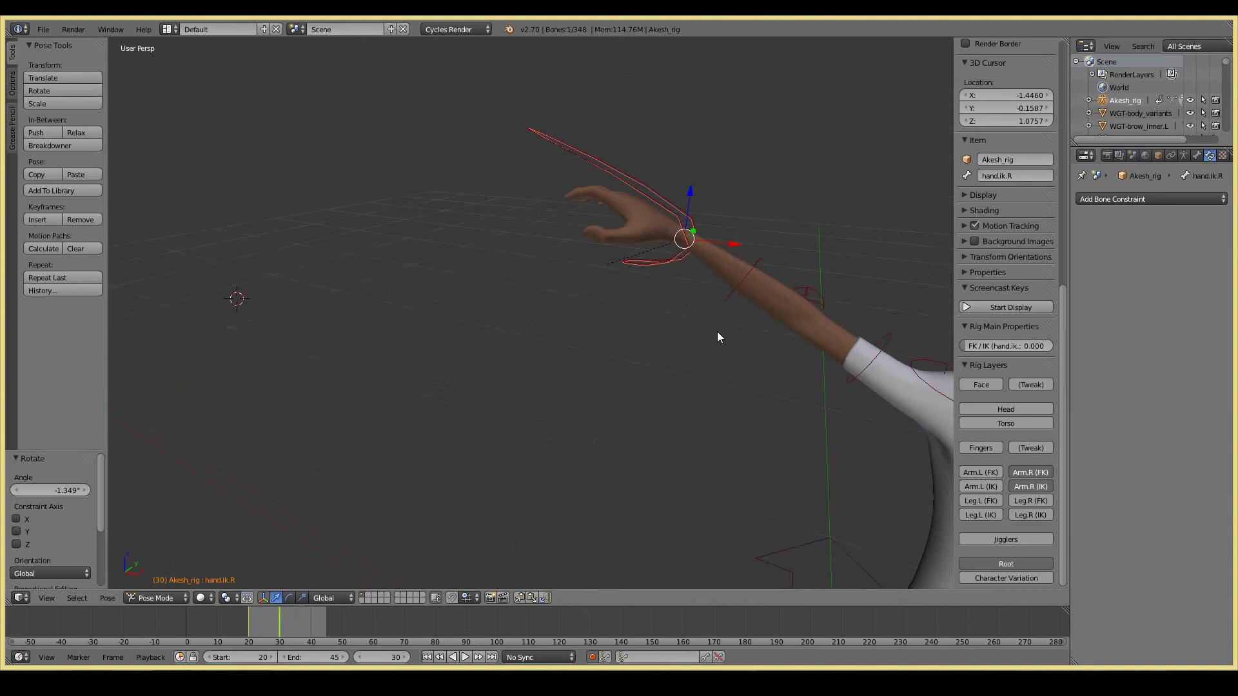
scroll(718, 337, "down", 3)
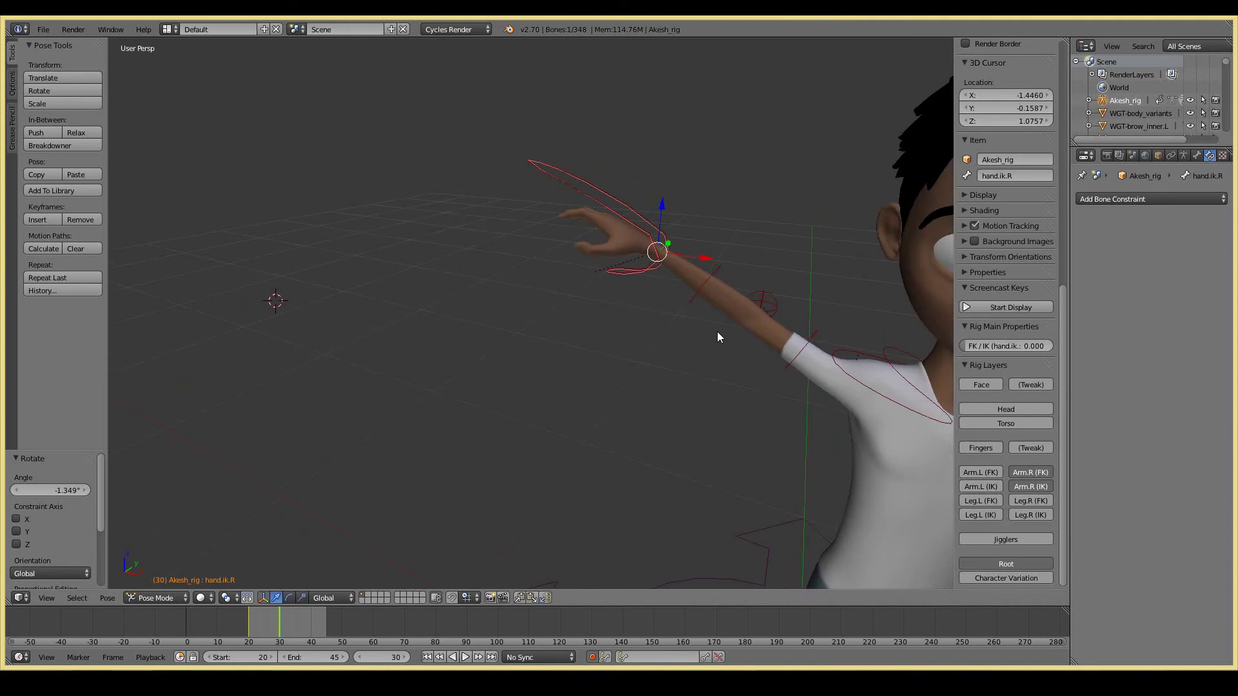
left_click(249, 621)
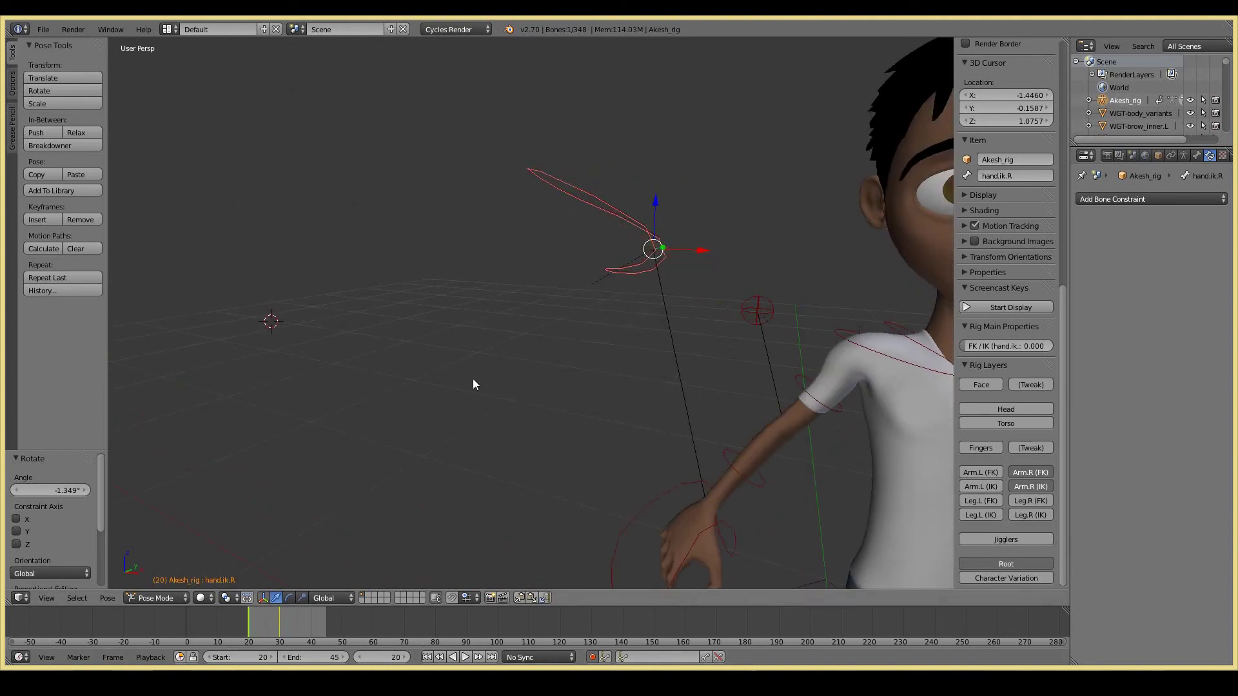
scroll(618, 470, "down", 2)
key("alt+a")
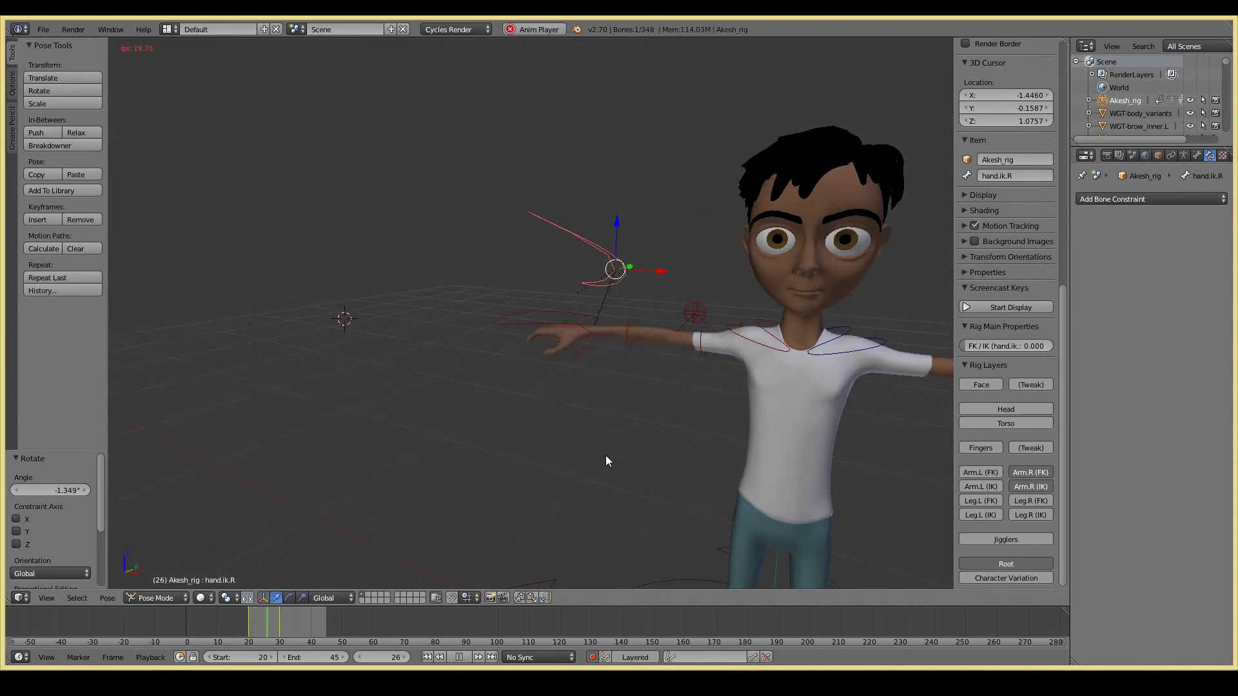
key("Escape")
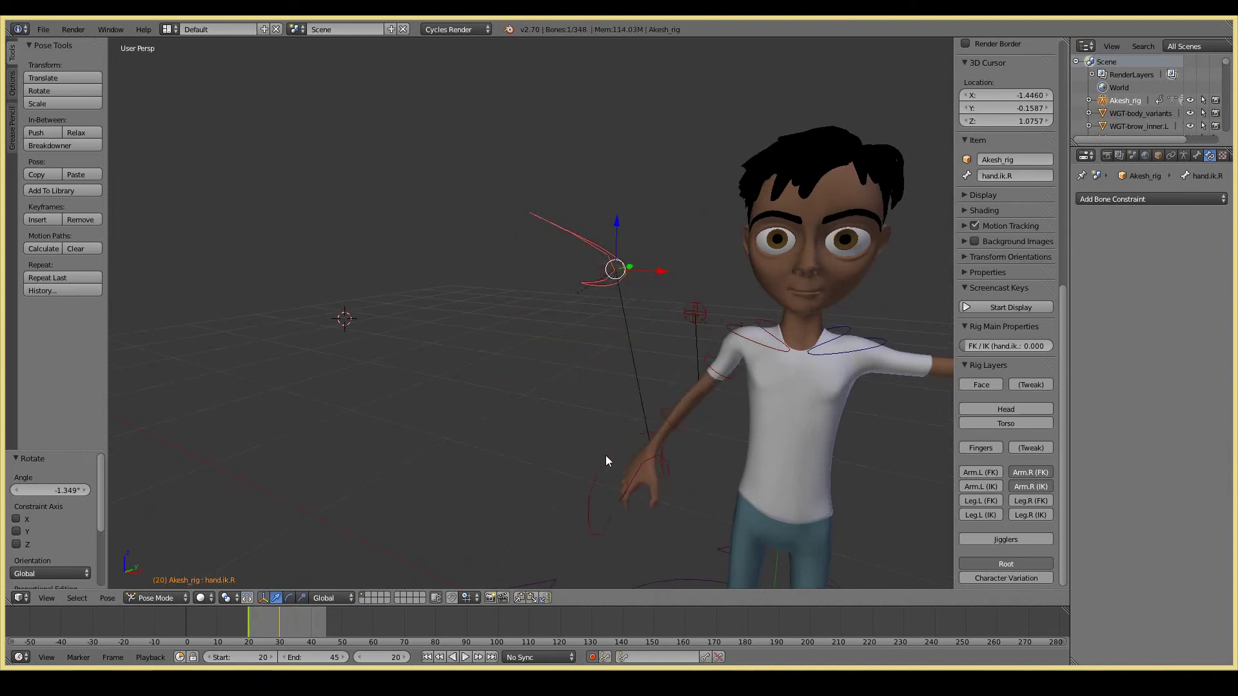
key("alt+a")
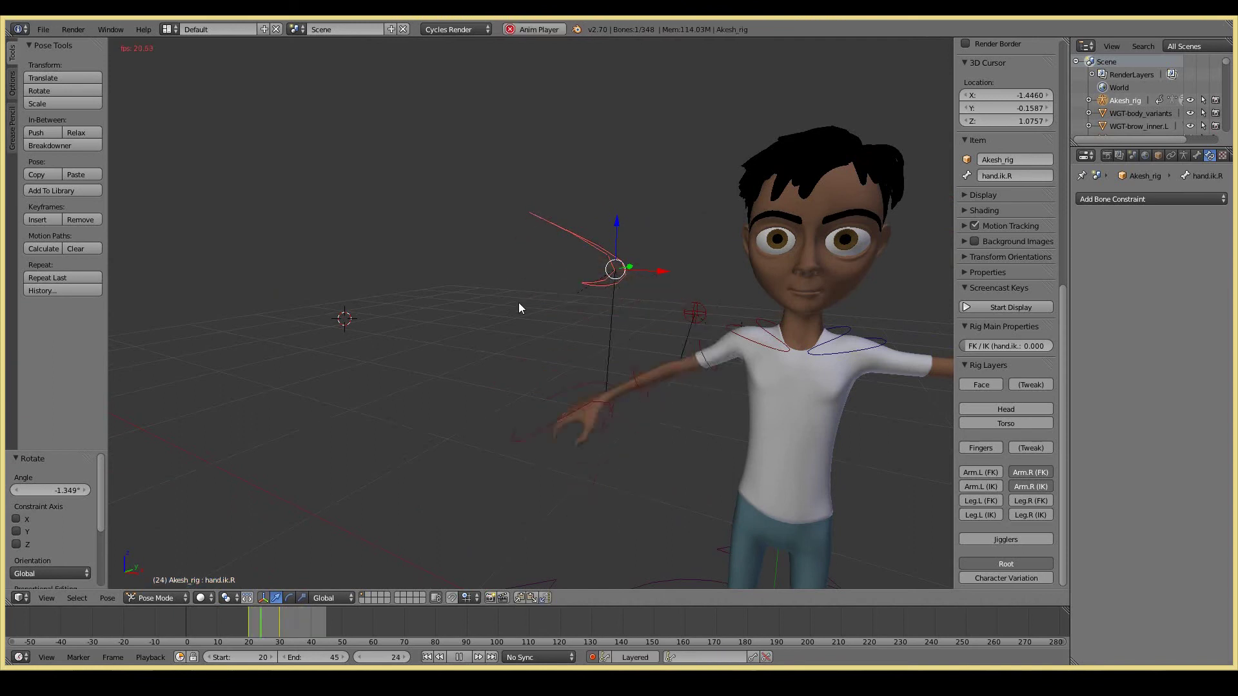
key("Escape")
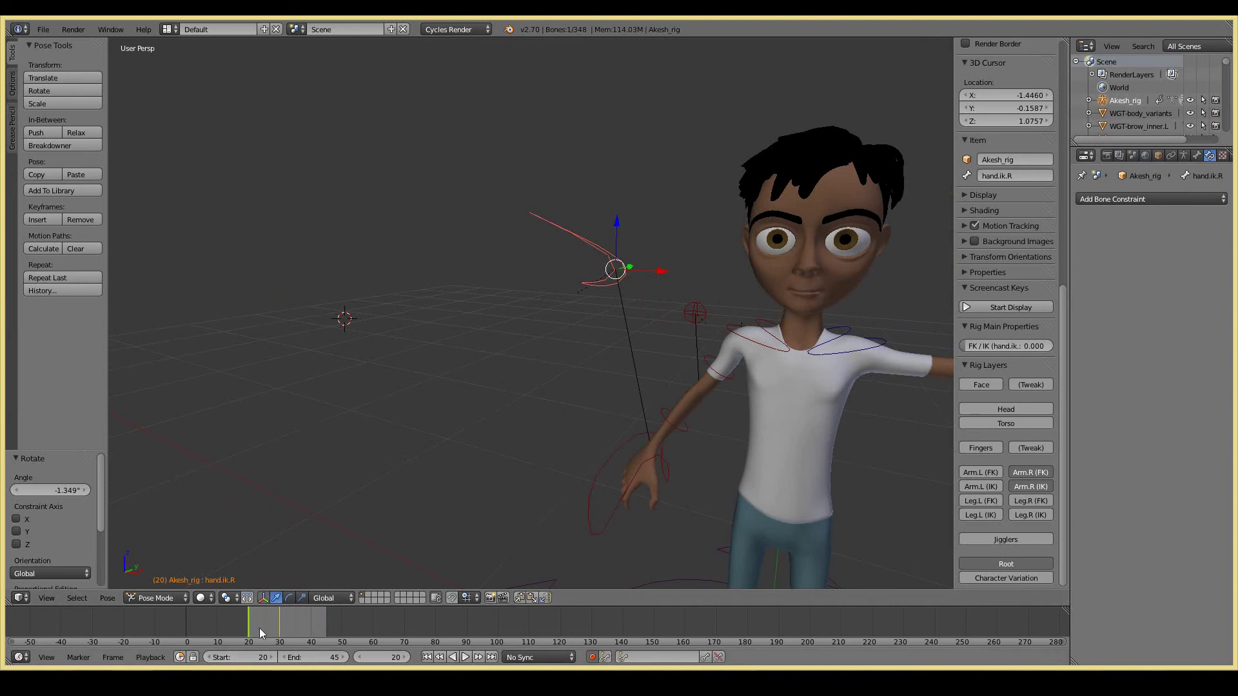
Key the hand.ik FK/IK slider at 0.000 on frame 30, then 1.000 on frame 31.
left_click_drag(259, 628, 280, 625)
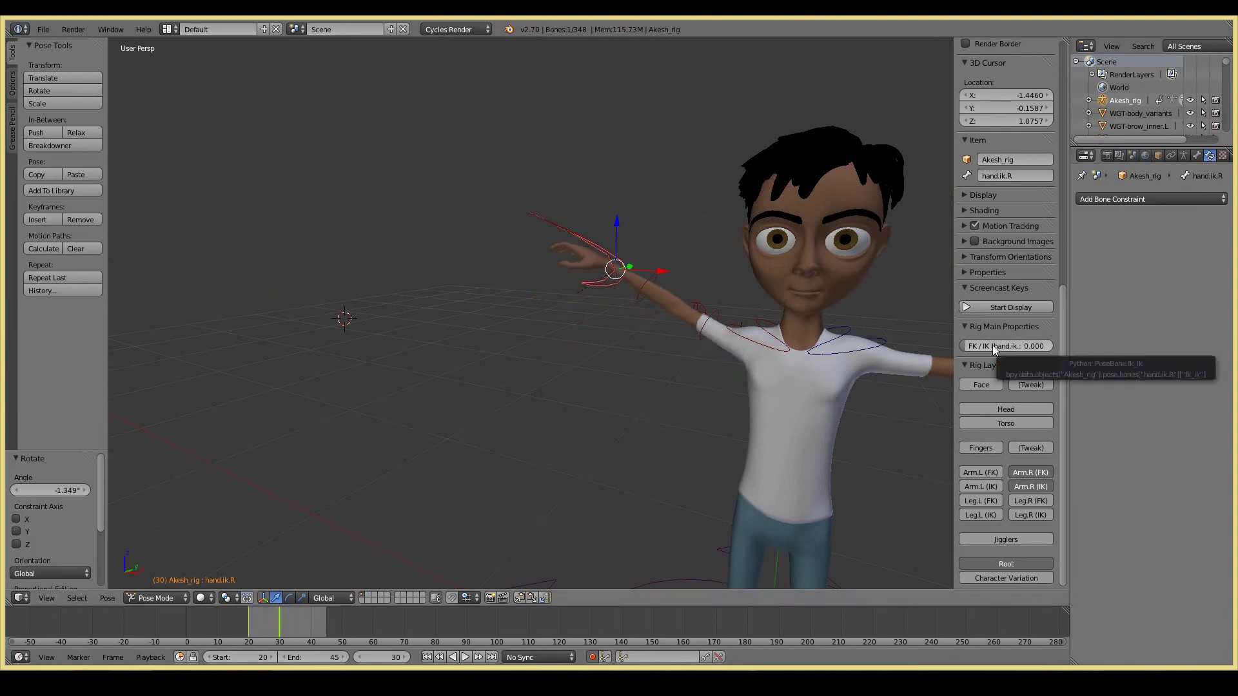
key("i")
key("Right")
left_click_drag(970, 347, 1017, 349)
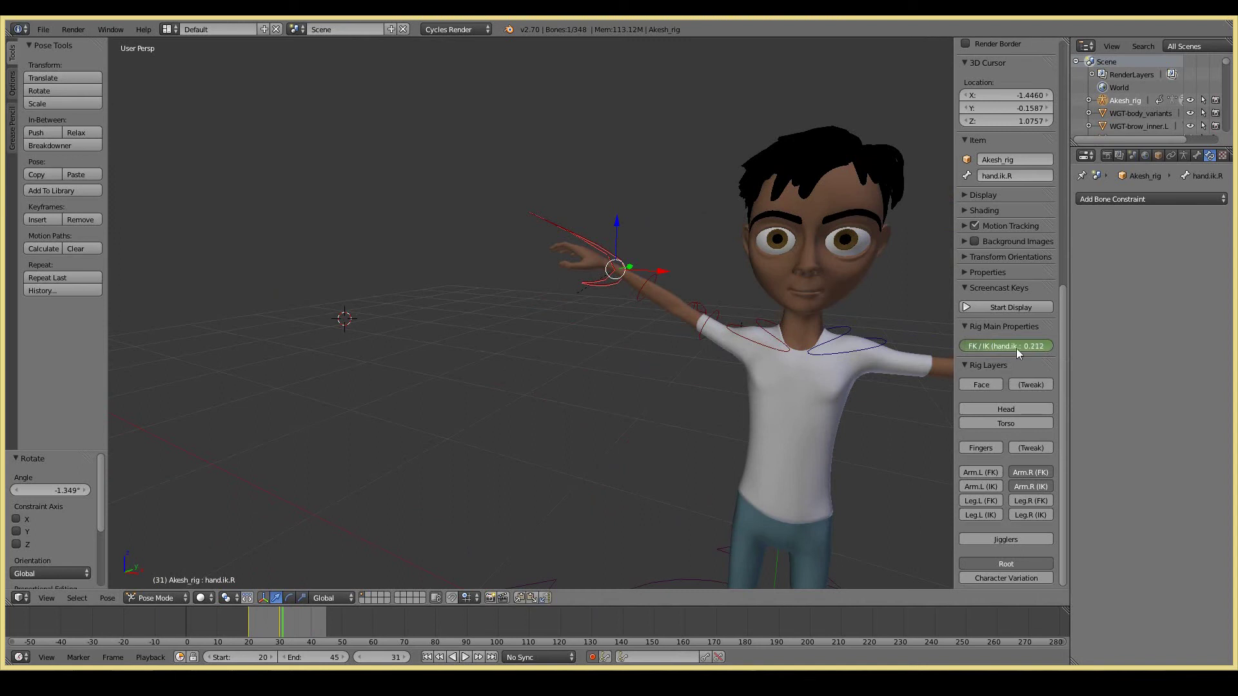
key("i")
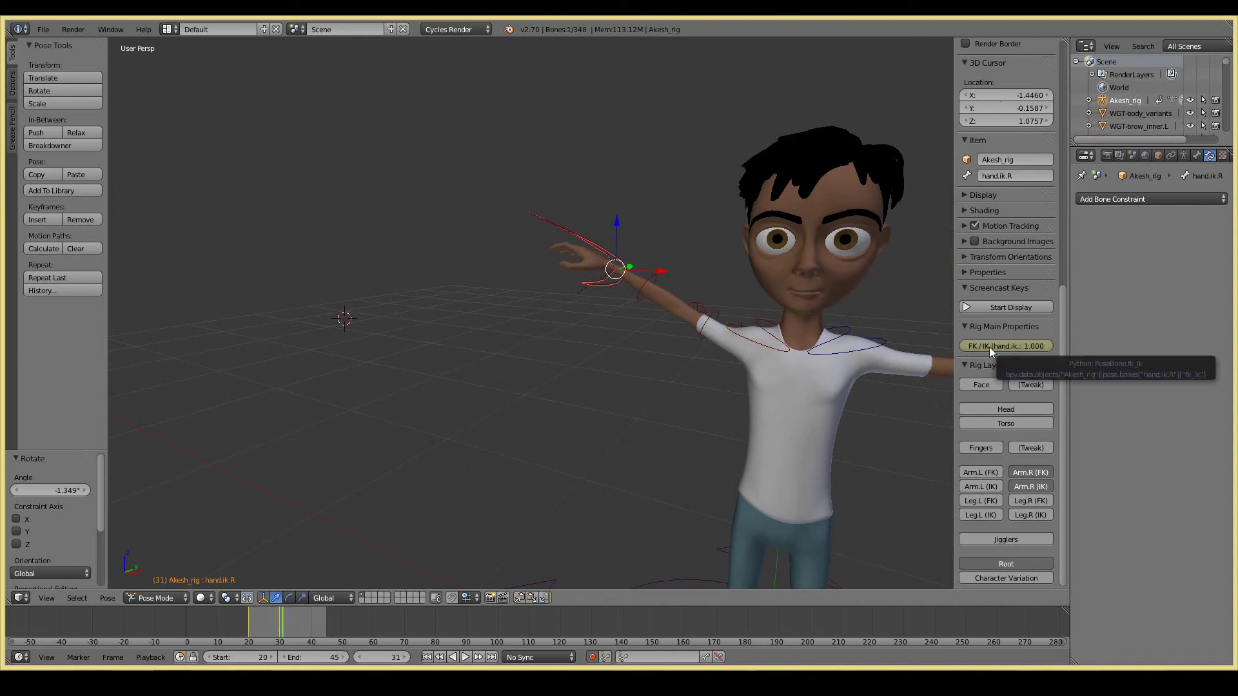
Step back and forth between frames 29, 30 and 31 to check the FK-to-IK switch.
key("Left")
key("Right")
key("Left")
key("Left")
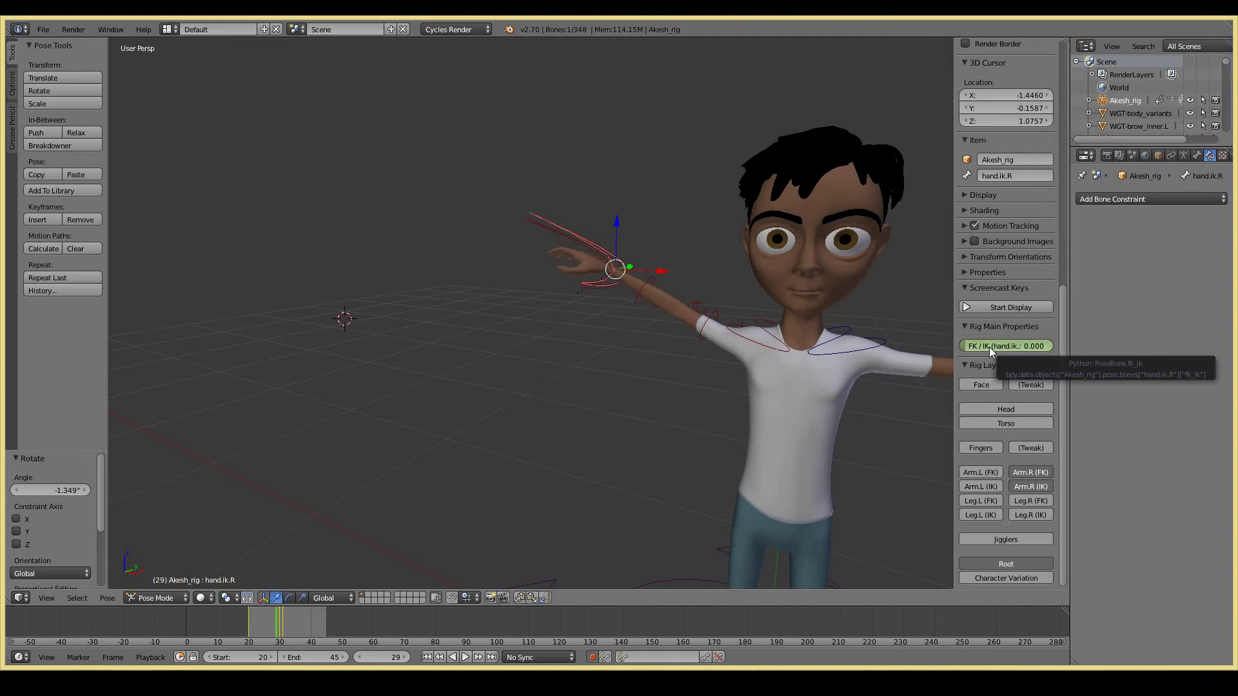
key("Right")
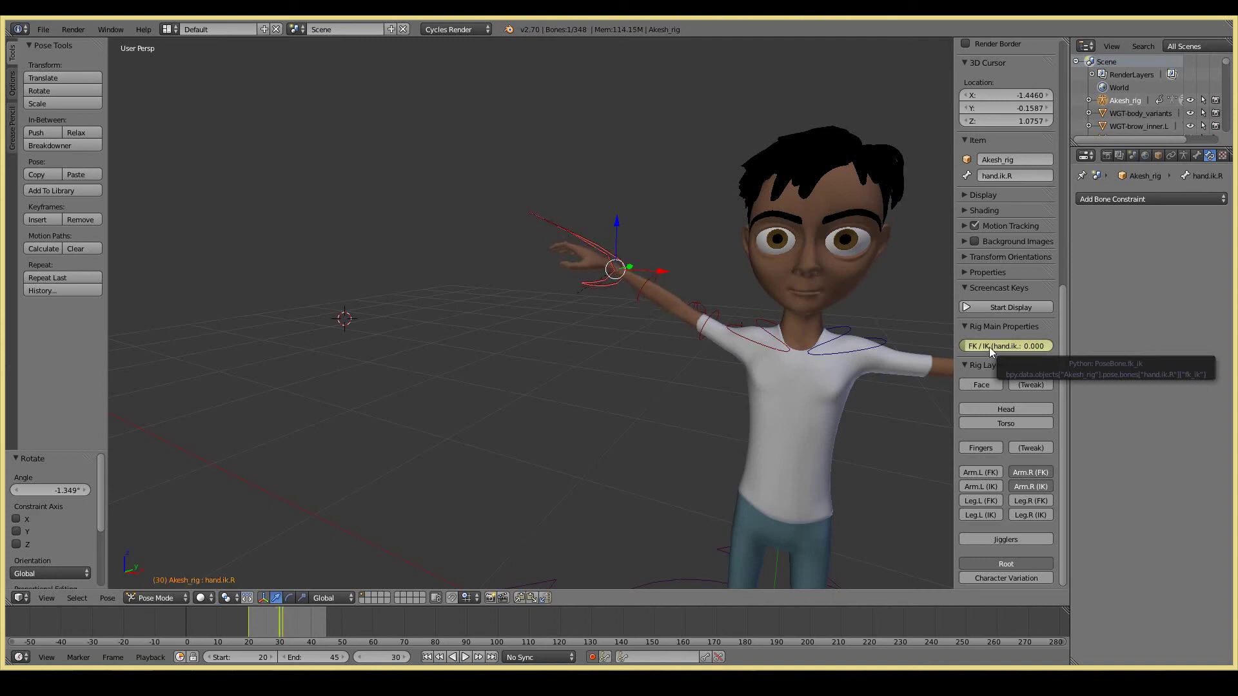
key("Left")
key("Right")
key("Left")
key("Right")
key("Left")
key("Right")
key("Right")
key("Left")
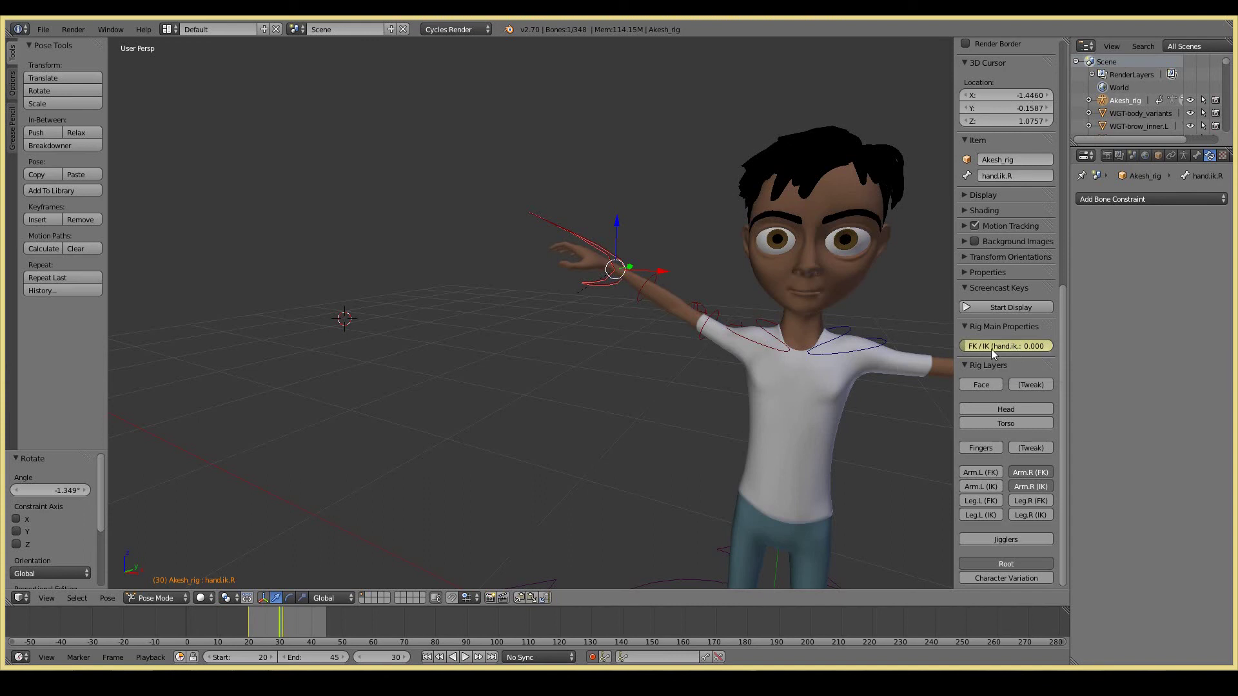
Scrub the timeline between frames 20 and 30 to check the FK-to-IK switch.
left_click(247, 620)
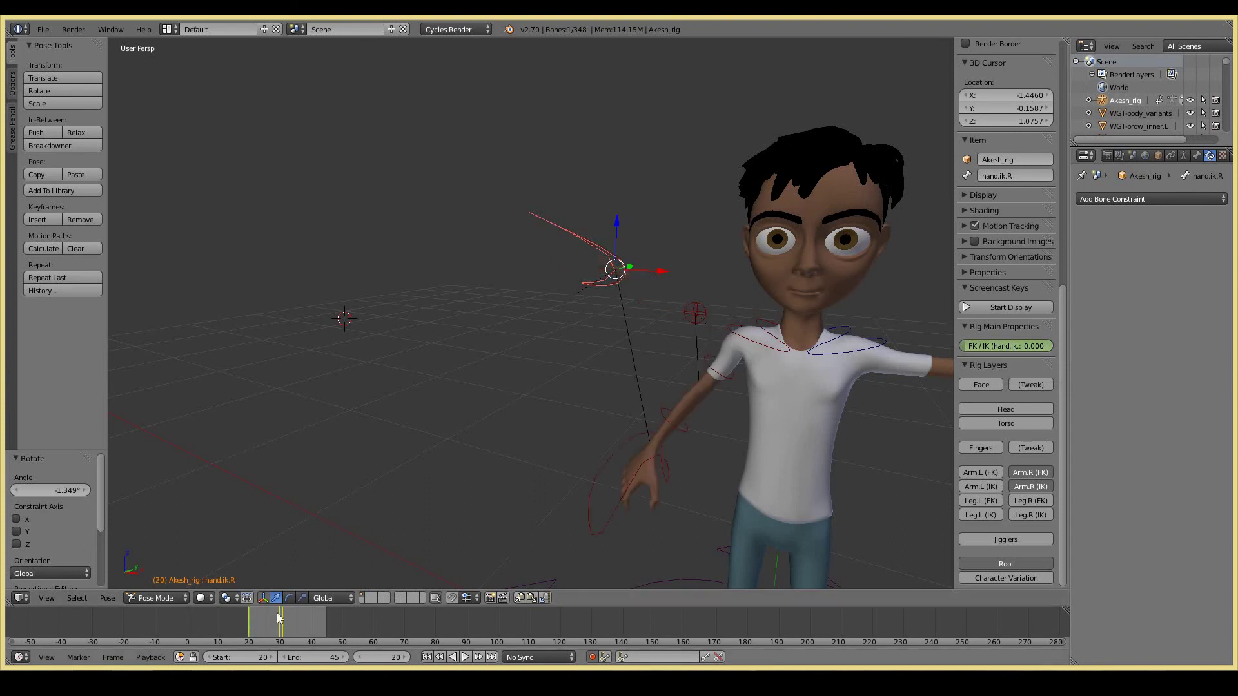
left_click(277, 621)
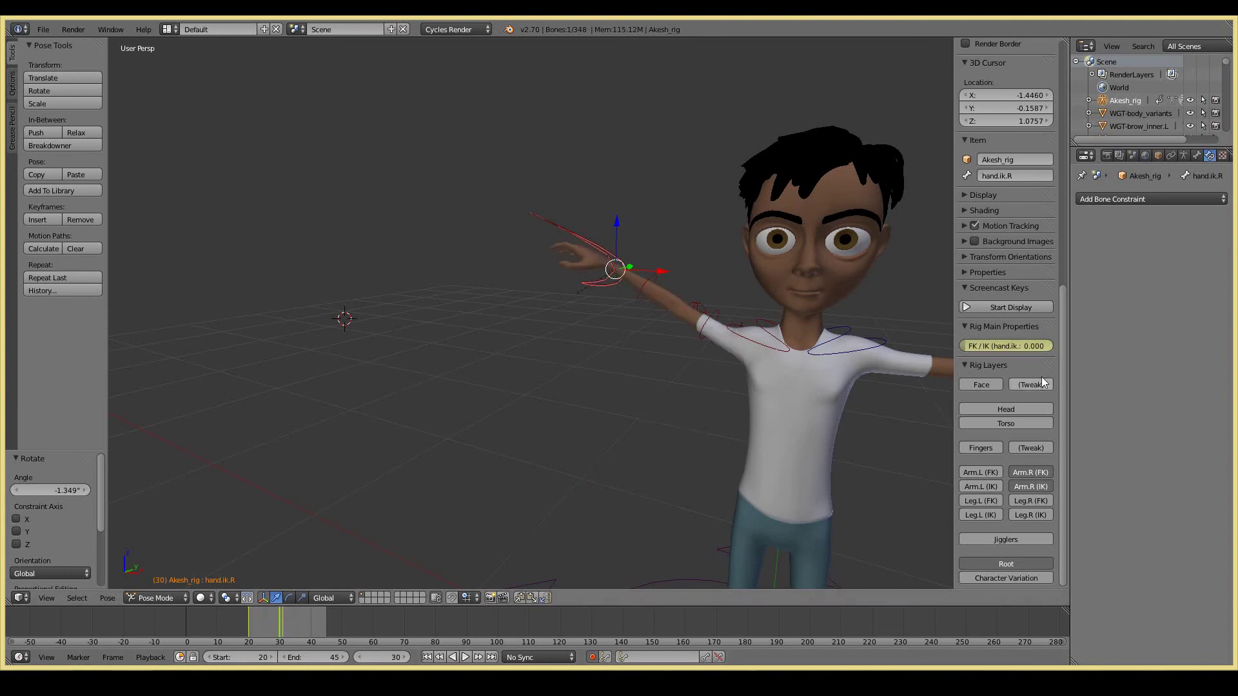
left_click(254, 626)
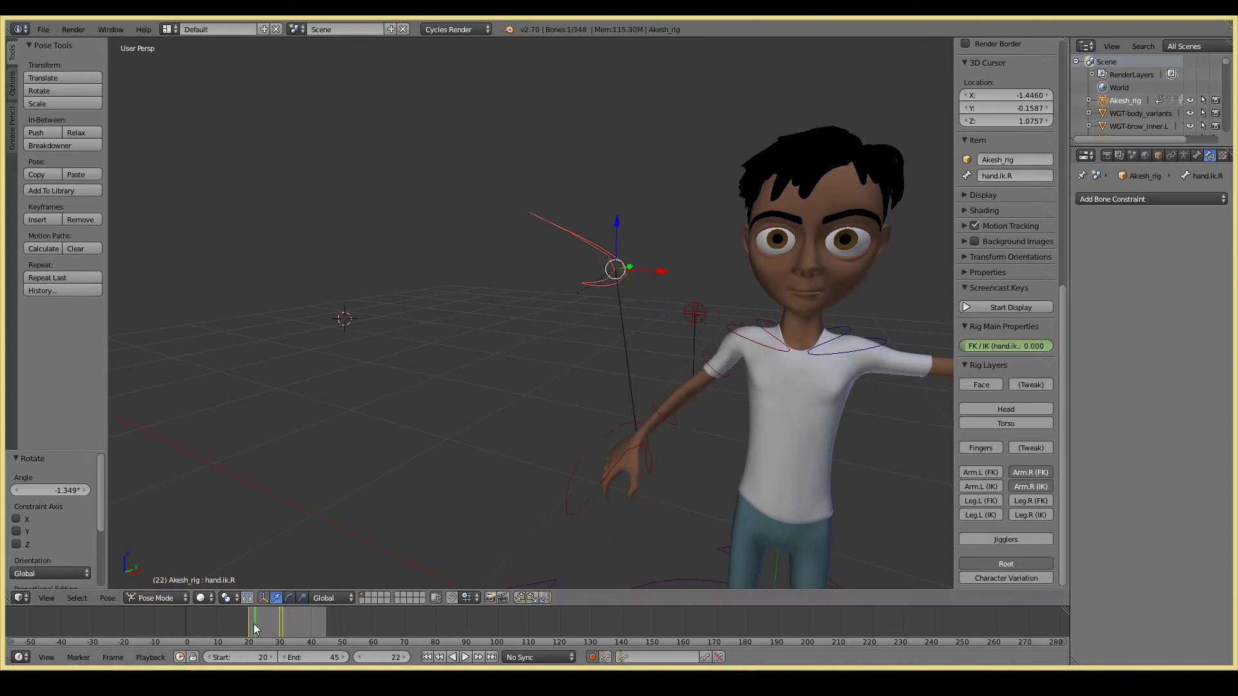
left_click_drag(254, 626, 297, 622)
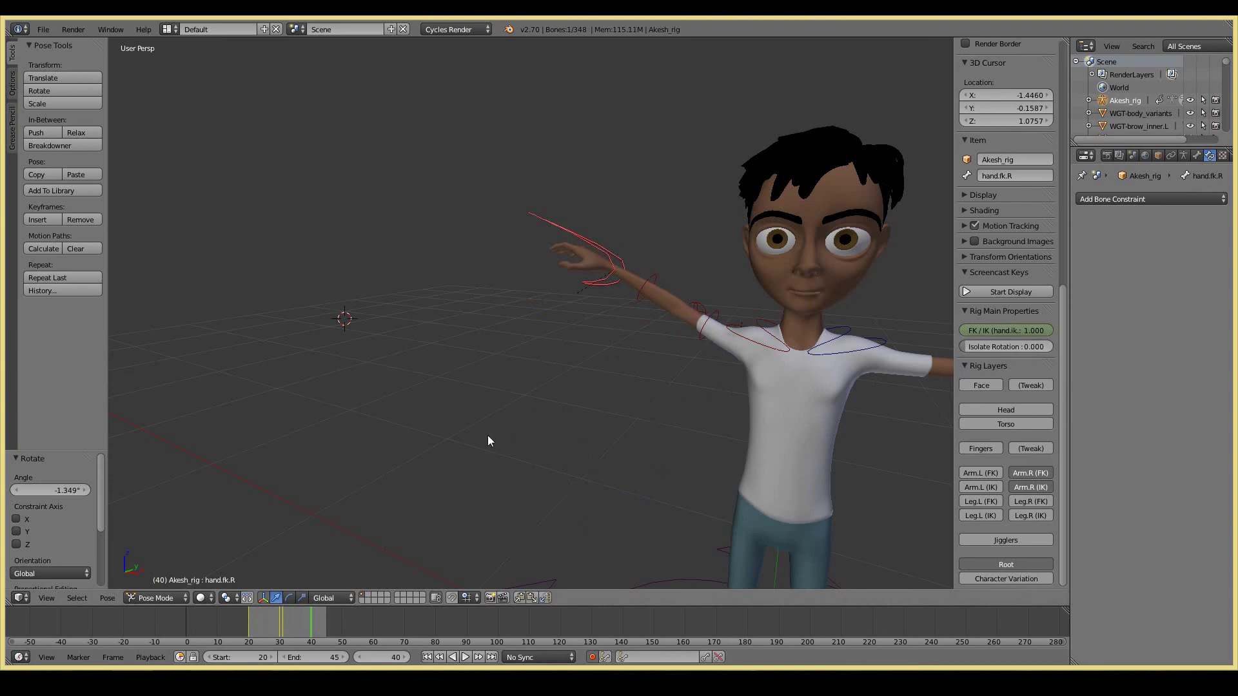
Lower the hand.ik.R control at frame 40 to rest beside the hip, auto-keyed.
right_click(606, 255)
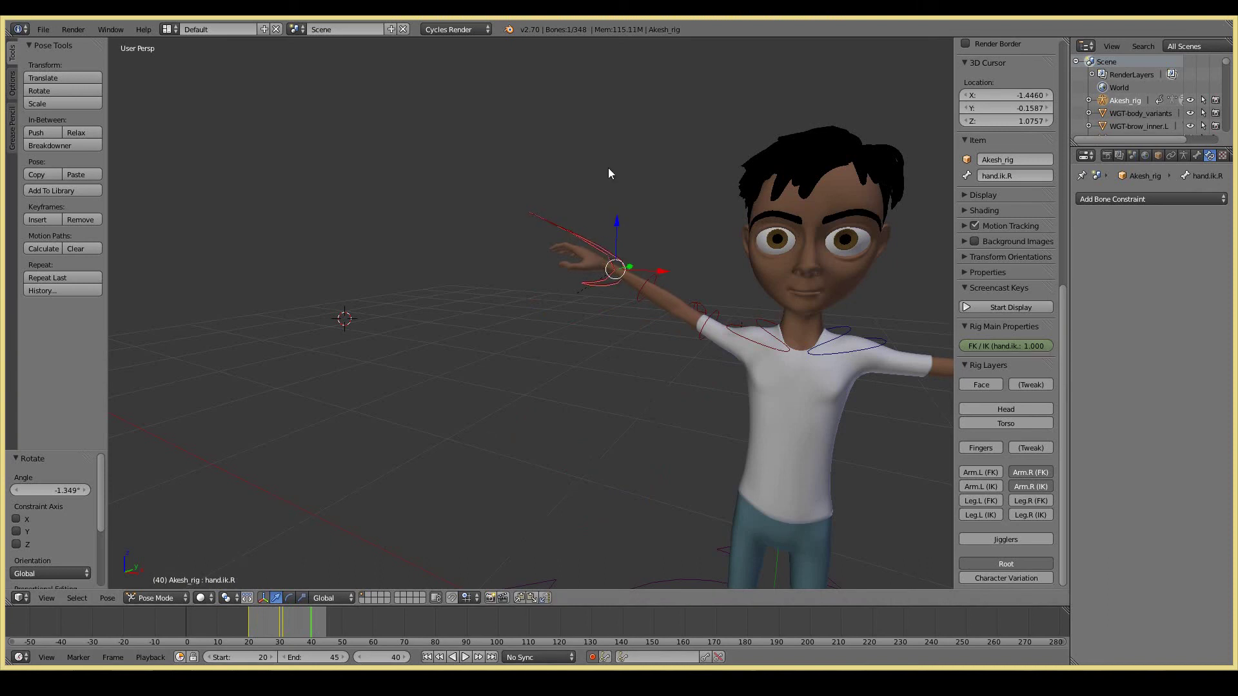
key("g")
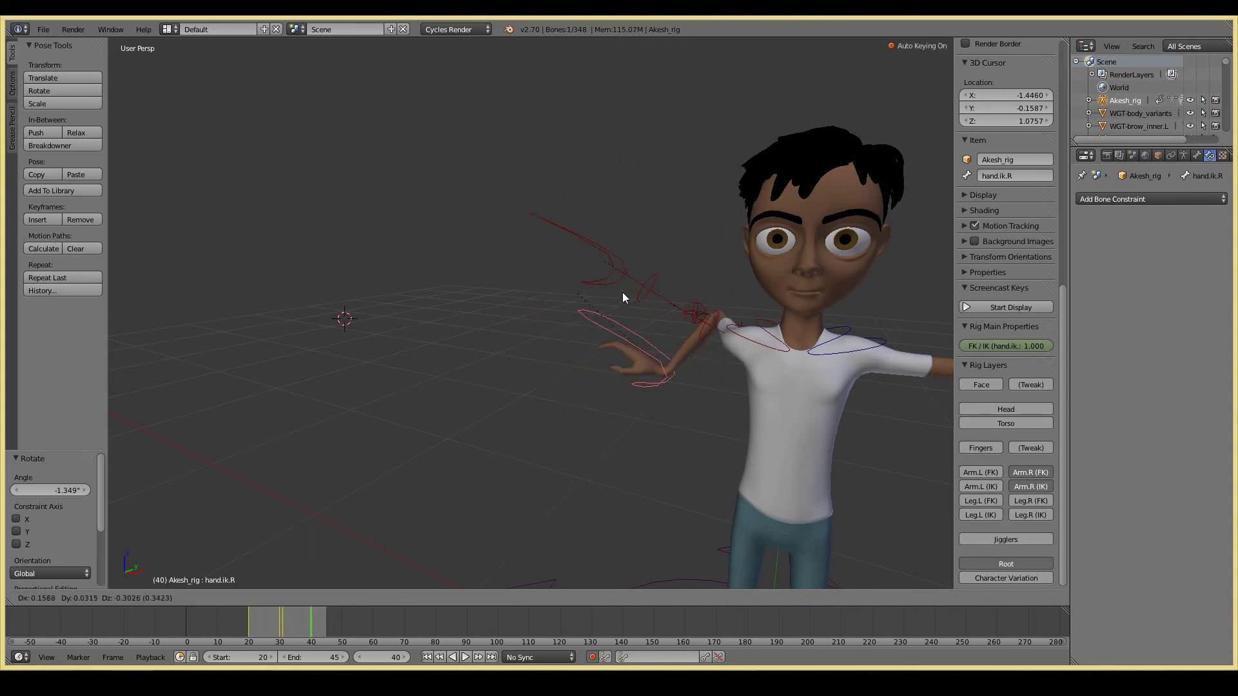
left_click(630, 302)
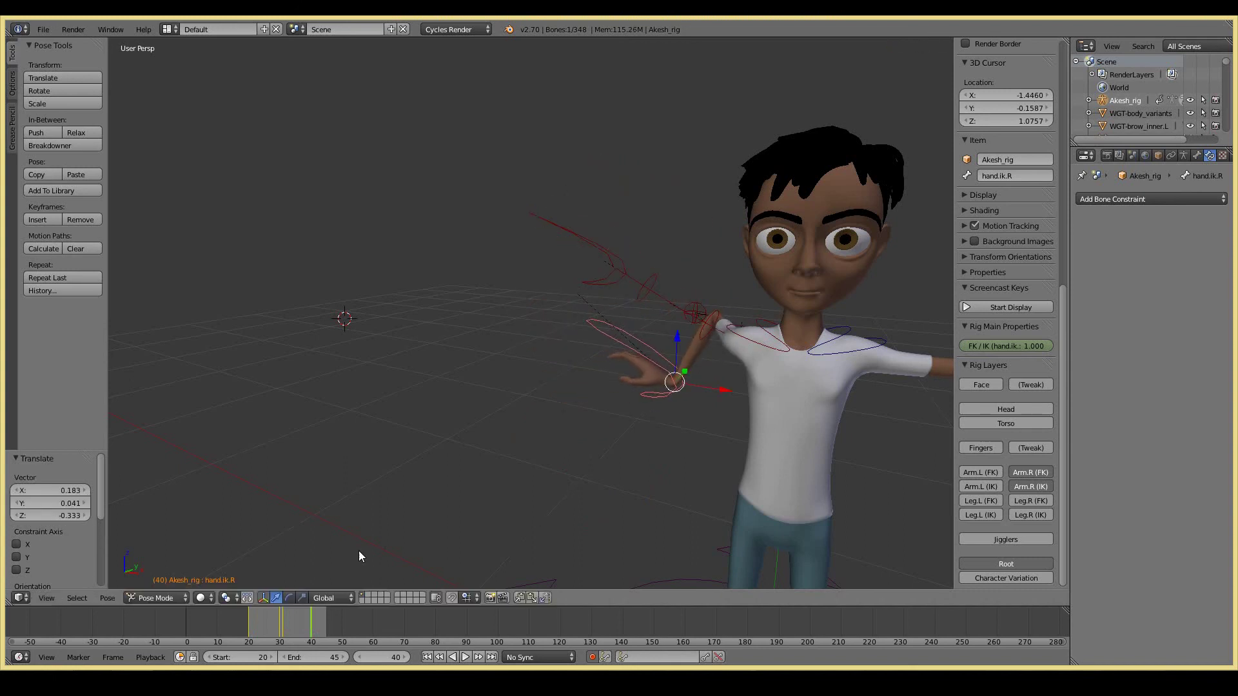
left_click(252, 623)
Play back the right-arm animation from frame 20 through the lowered IK hand at frame 40.
key("alt+a")
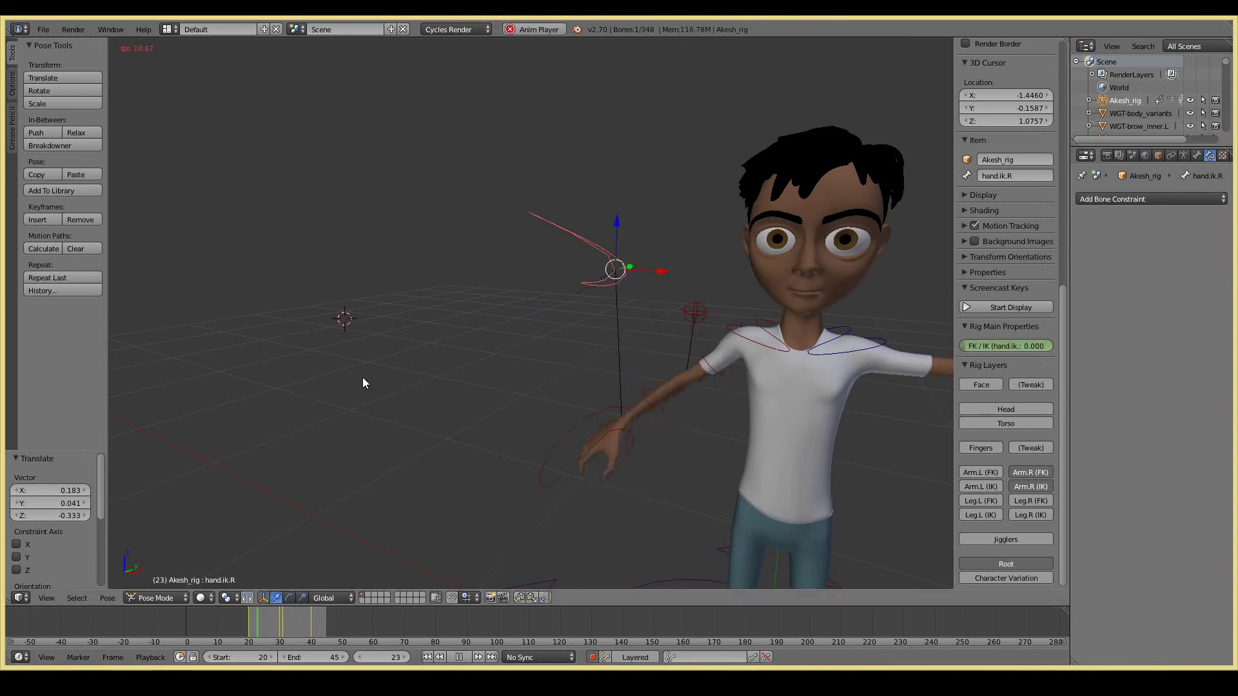